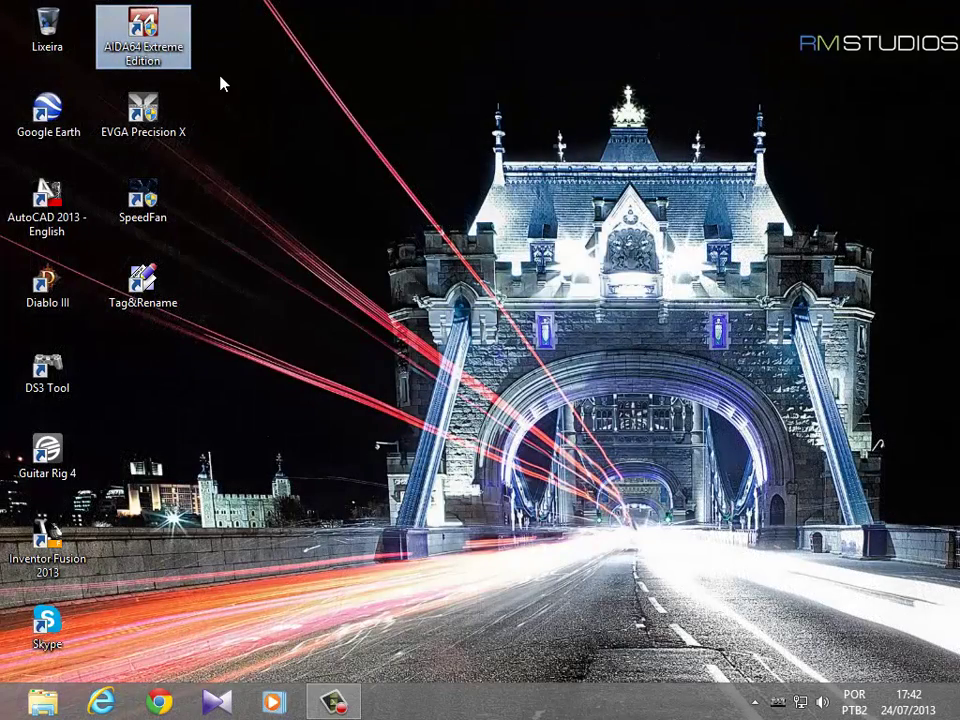
# Launch AIDA64 Extreme Edition from the desktop.
pyautogui.doubleClick(137, 26)
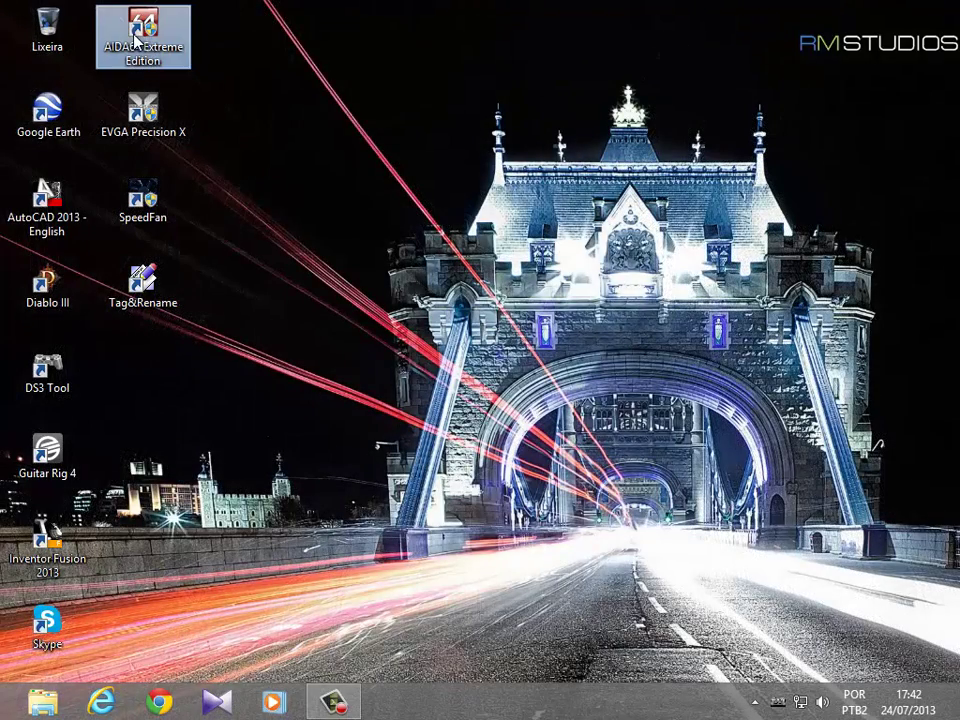
pyautogui.click(238, 48)
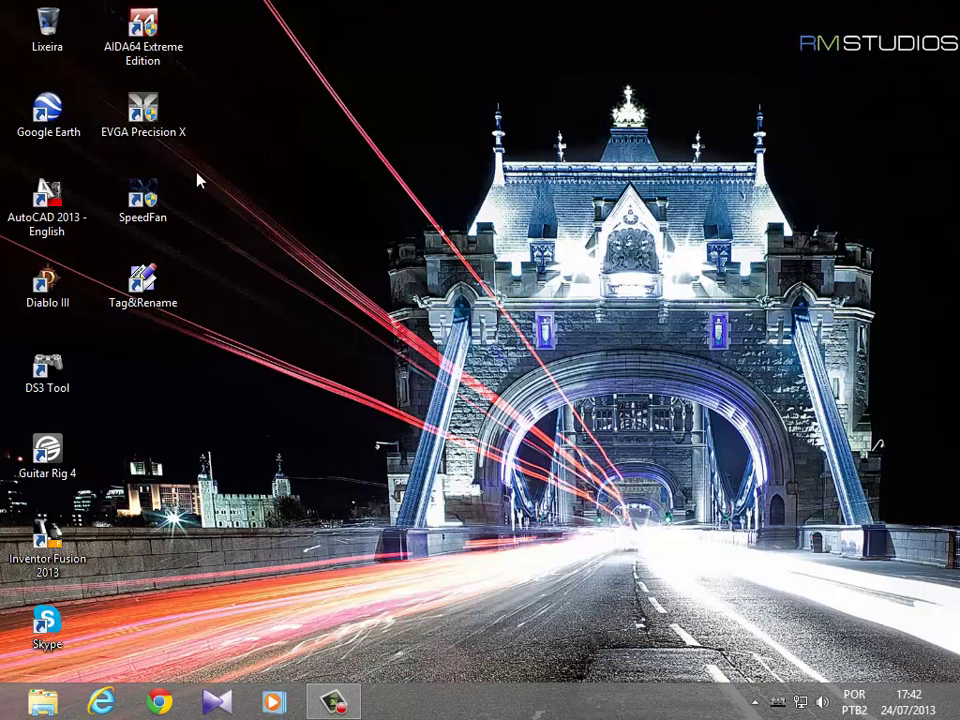
pyautogui.doubleClick(135, 25)
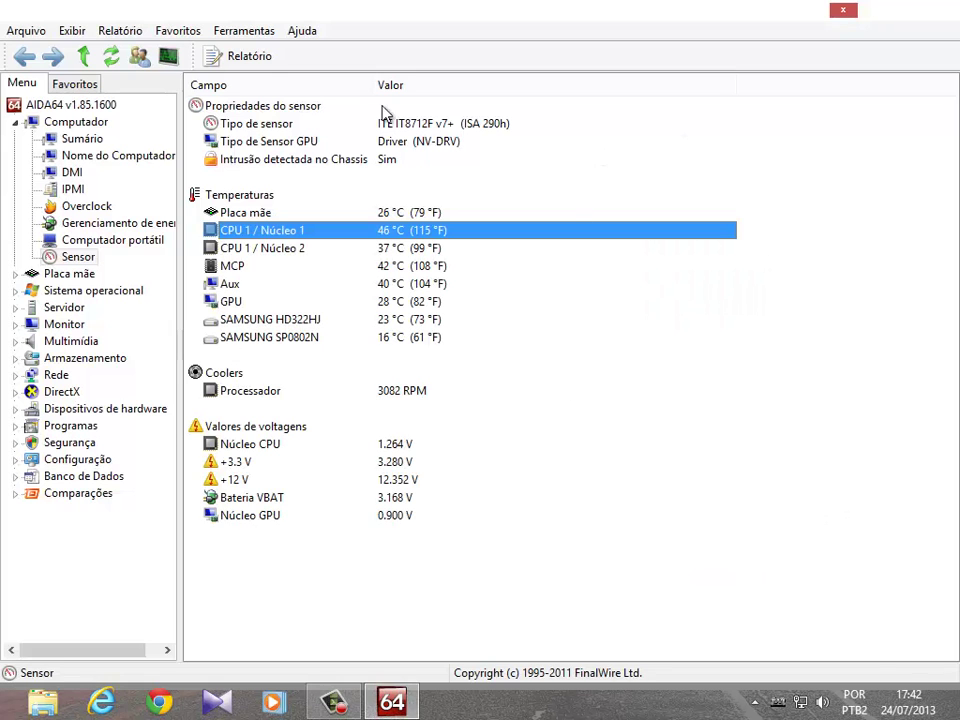
# Go back to the AIDA64 category overview and open the Sensor page under Computador.
pyautogui.click(45, 104)
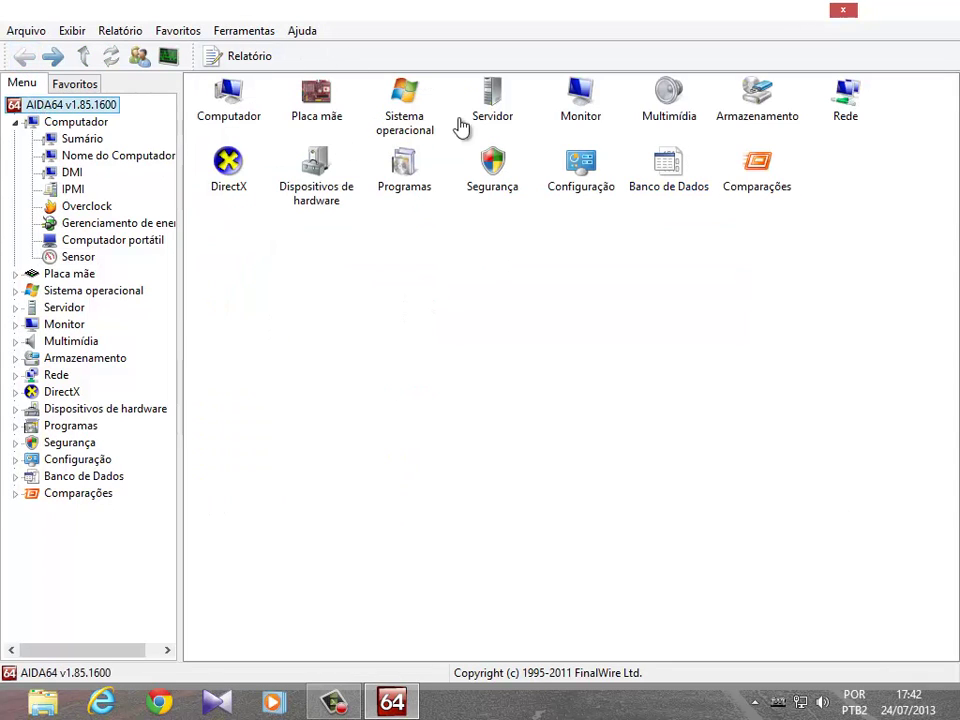
pyautogui.doubleClick(252, 114)
pyautogui.doubleClick(843, 118)
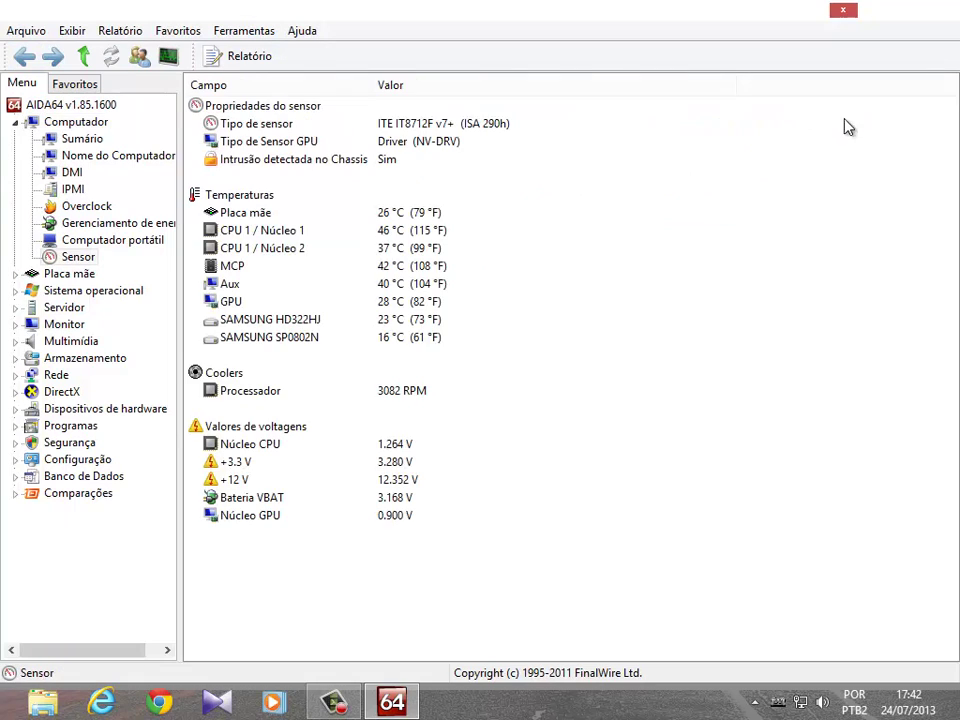
# Examine the temperature readings of CPU 1 / Núcleo 1 and CPU 1 / Núcleo 2.
pyautogui.click(240, 232)
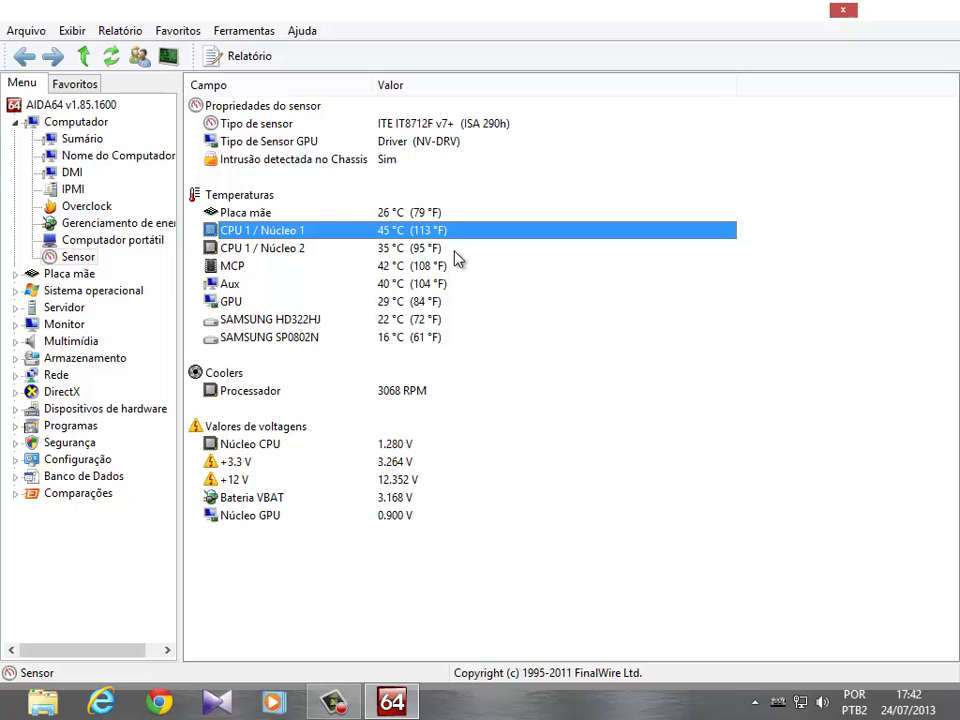
pyautogui.click(295, 249)
pyautogui.click(298, 232)
pyautogui.click(295, 250)
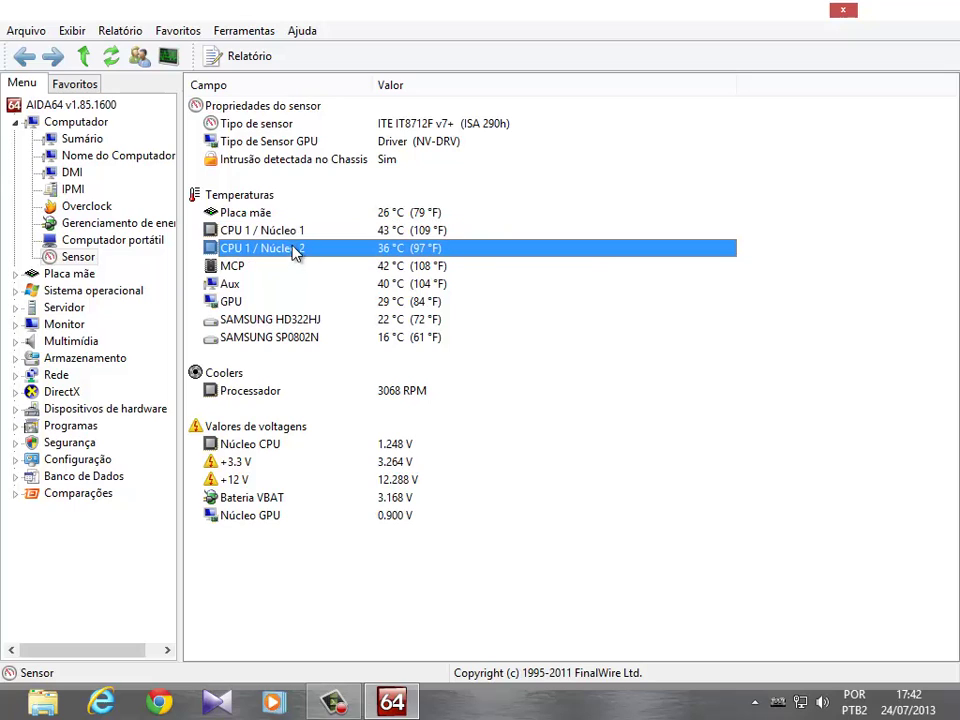
pyautogui.click(295, 234)
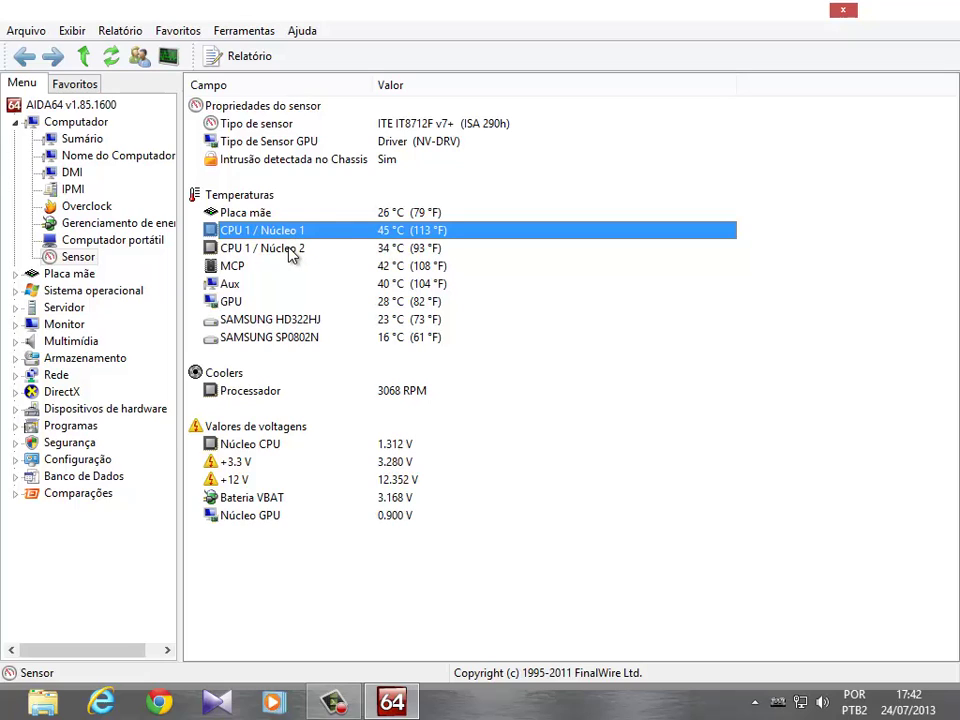
pyautogui.click(293, 250)
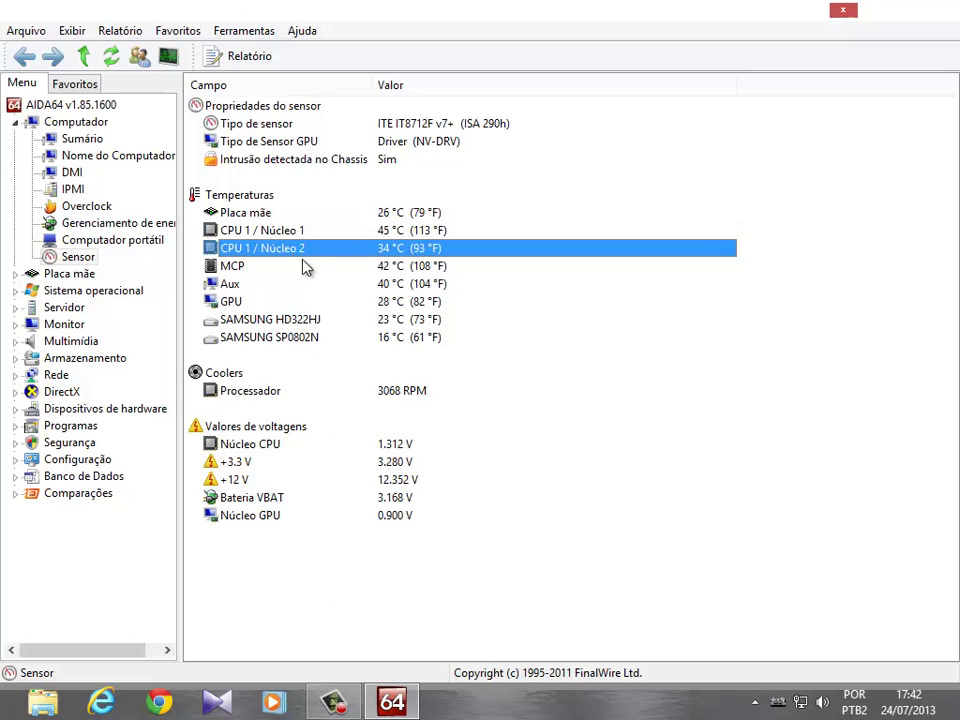
pyautogui.click(274, 231)
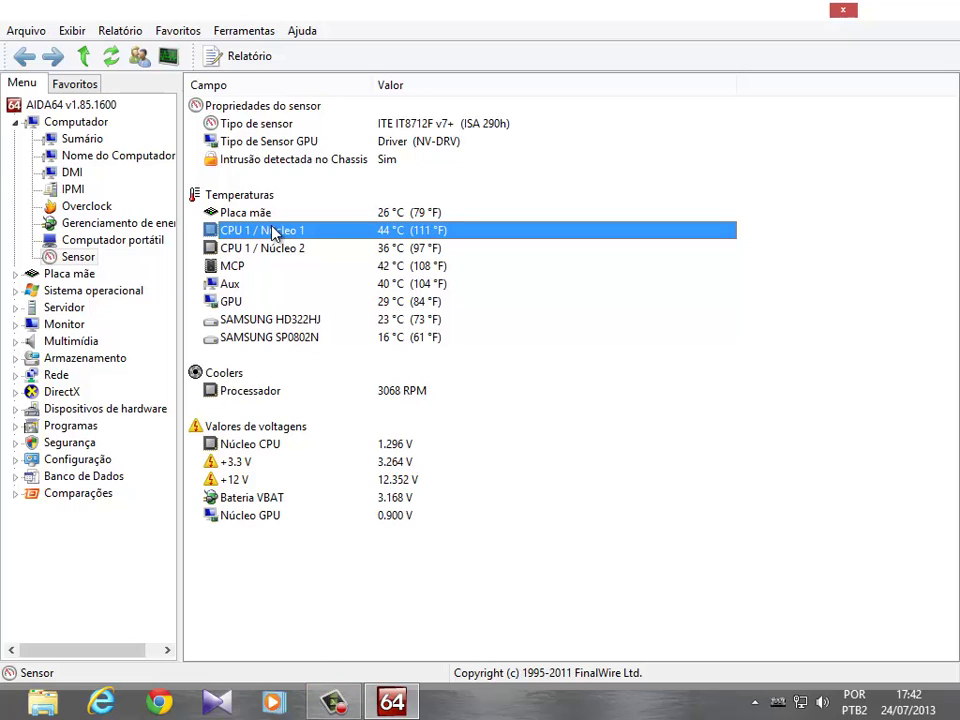
pyautogui.click(389, 252)
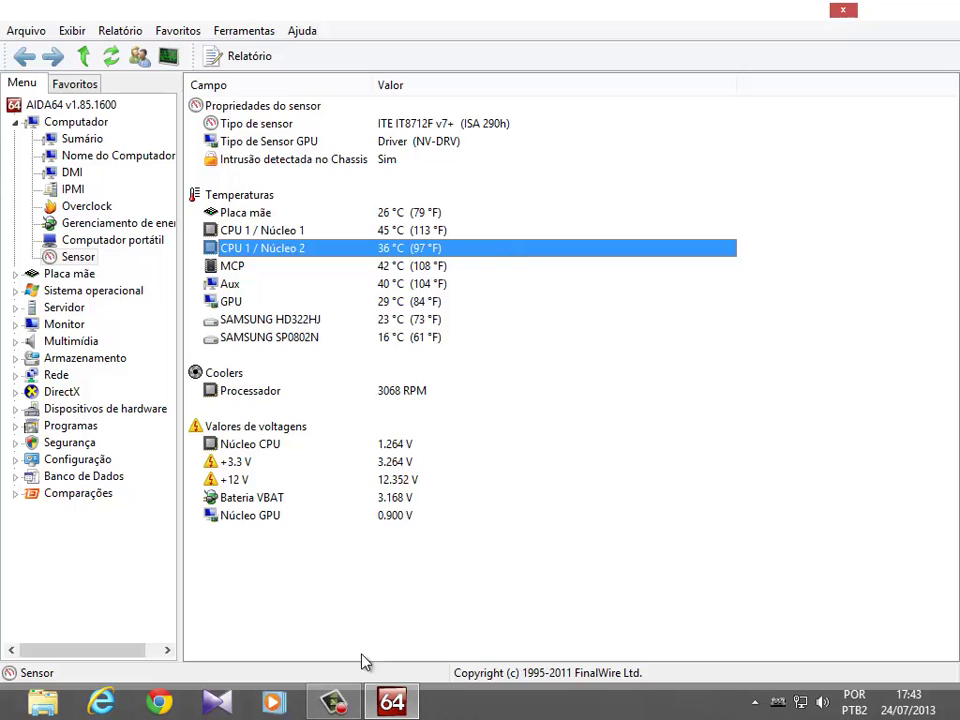
pyautogui.click(335, 702)
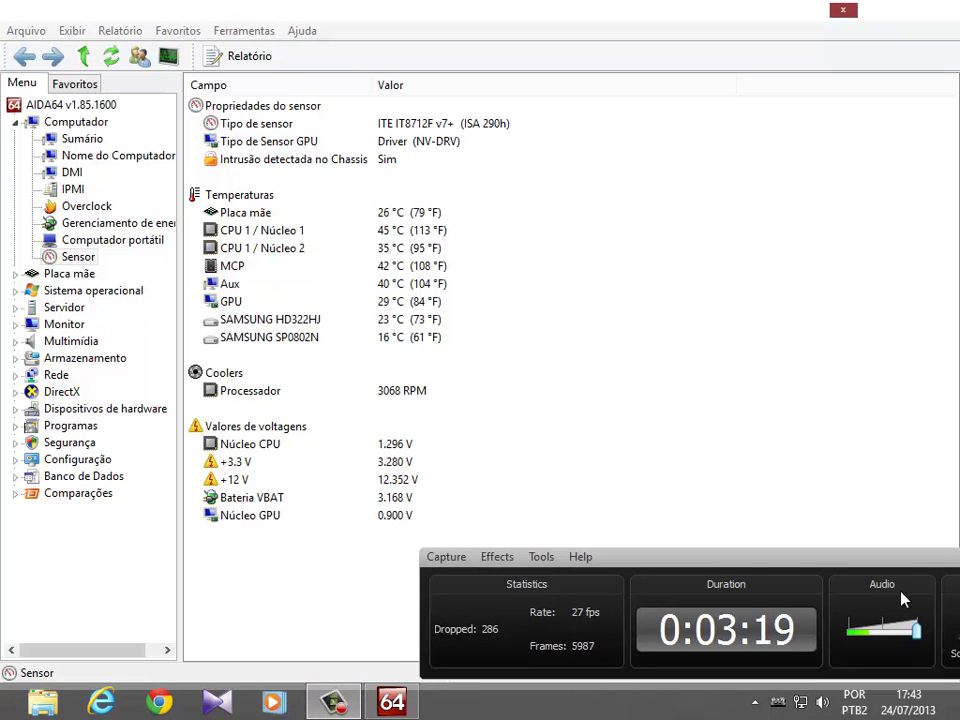
pyautogui.moveTo(891, 568); pyautogui.dragTo(602, 560)
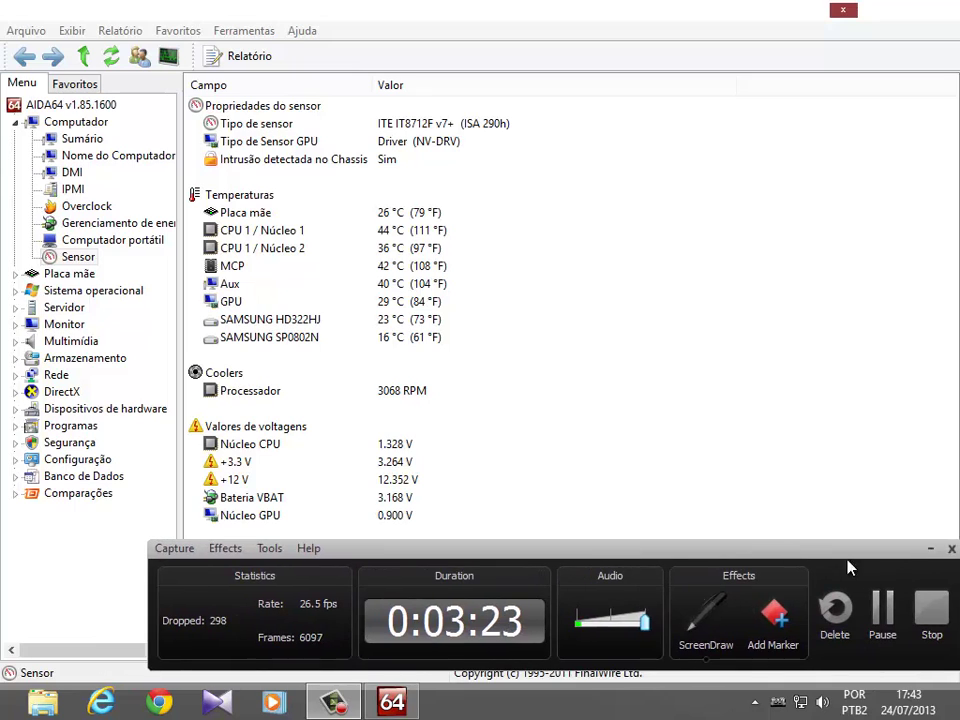
pyautogui.click(928, 550)
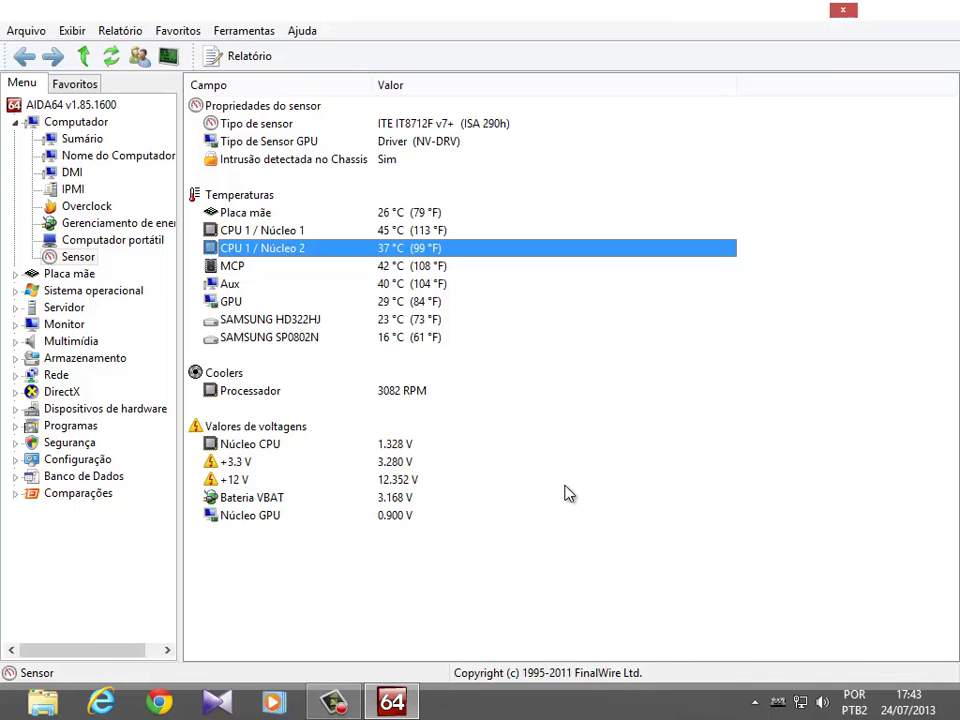
# Check the MCP temperature and compare the two CPU core temperatures again.
pyautogui.click(320, 267)
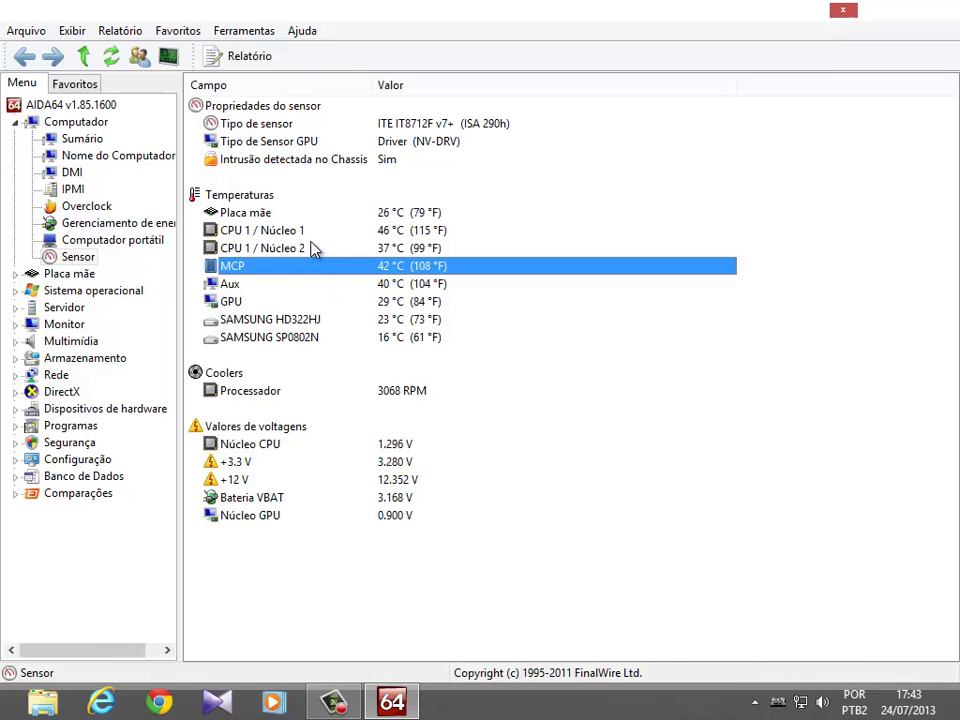
pyautogui.click(311, 245)
pyautogui.click(306, 236)
pyautogui.click(305, 250)
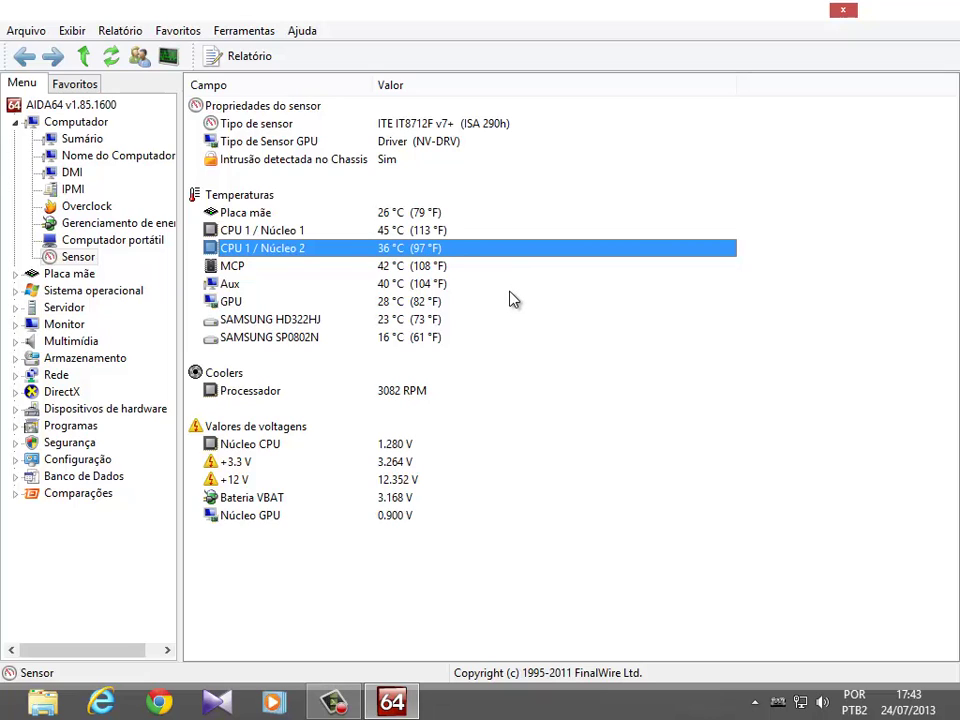
pyautogui.click(400, 233)
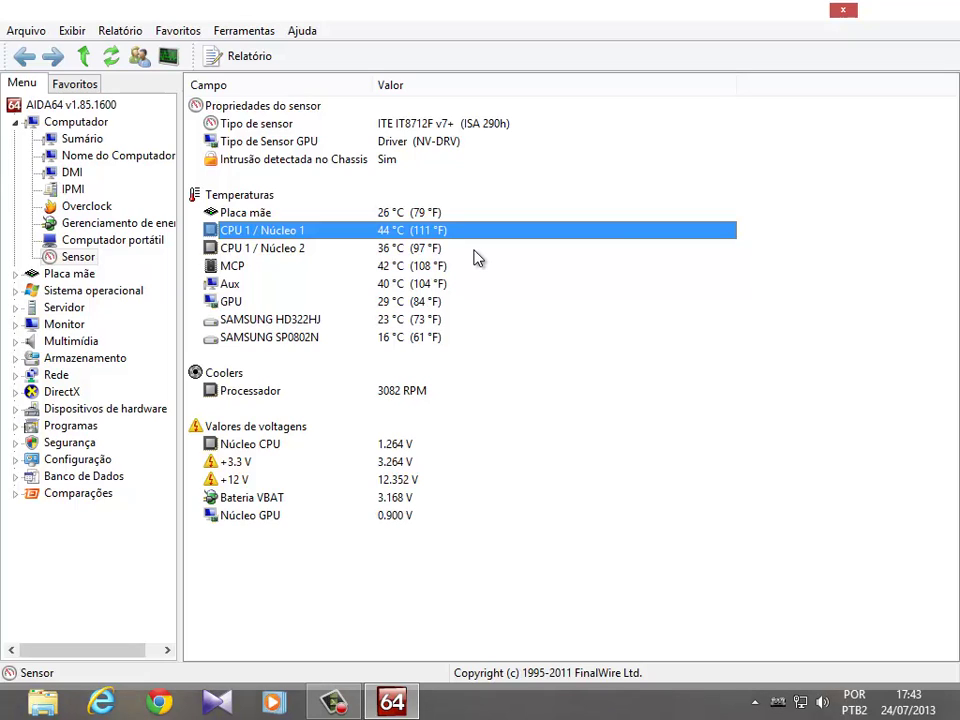
# Check the processor fan speed in the Coolers section.
pyautogui.click(266, 393)
pyautogui.click(199, 379)
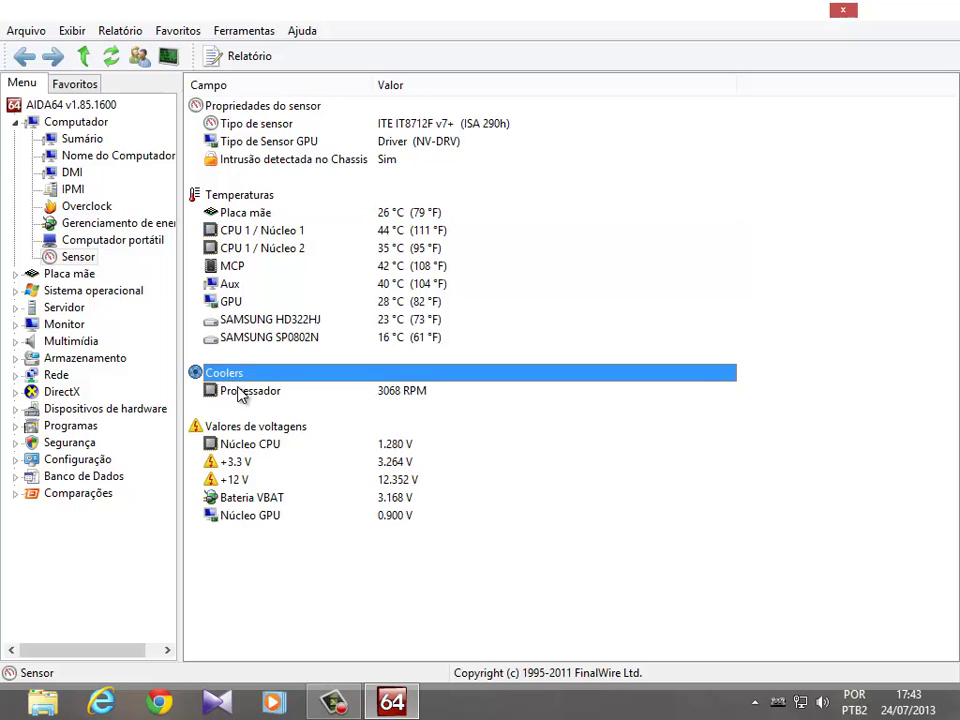
pyautogui.click(285, 396)
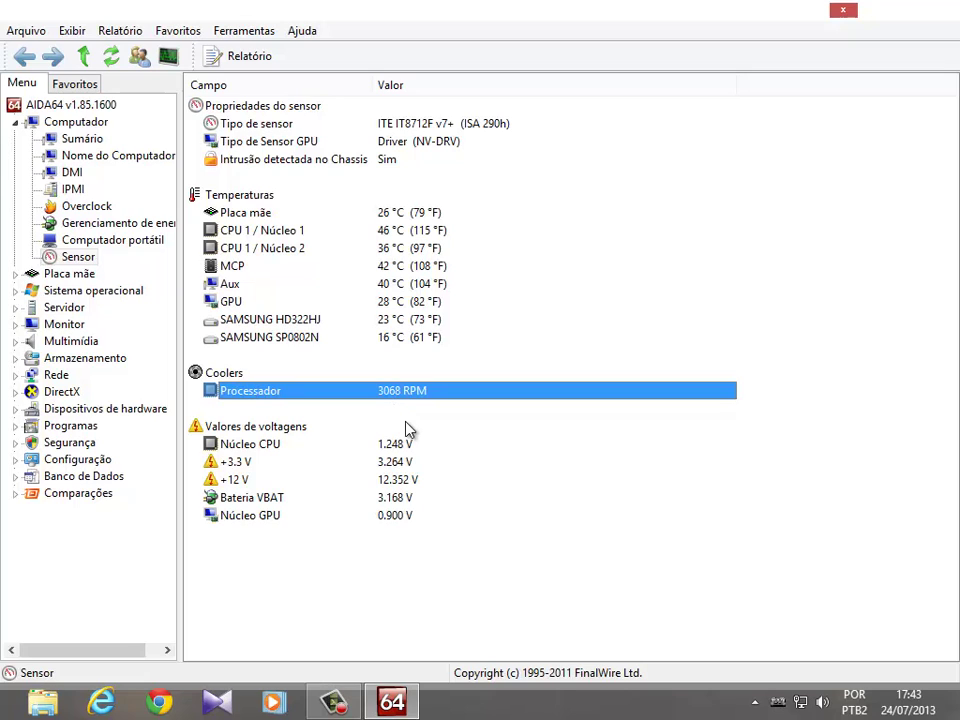
# Compare the temperatures of both CPU cores with the processor fan's speed.
pyautogui.click(387, 249)
pyautogui.click(386, 236)
pyautogui.click(387, 248)
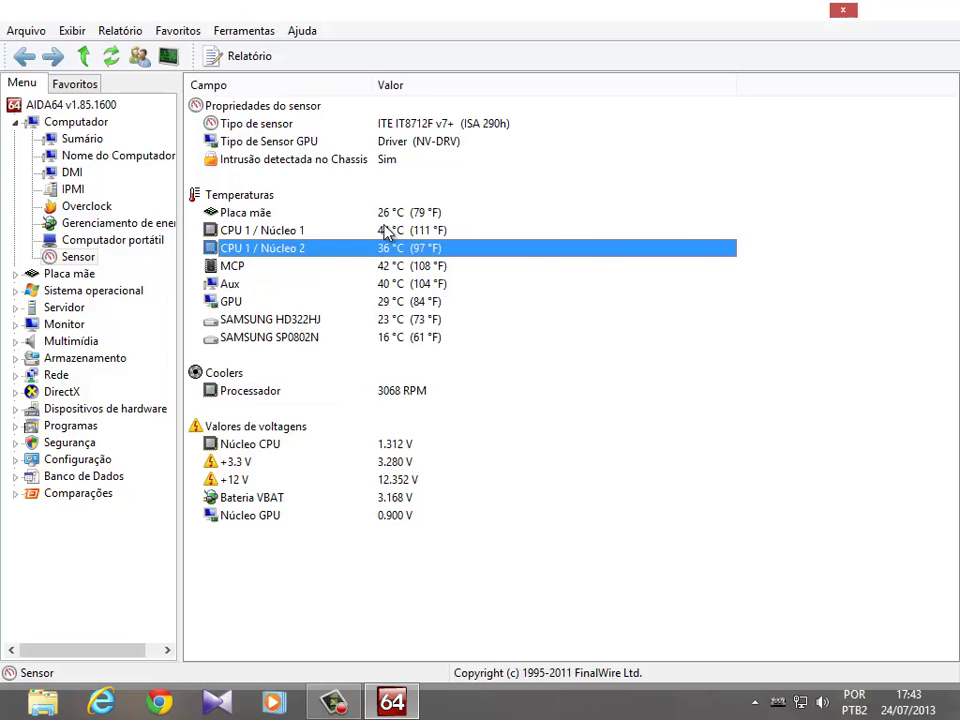
pyautogui.click(385, 237)
pyautogui.click(387, 246)
pyautogui.click(386, 236)
pyautogui.click(387, 248)
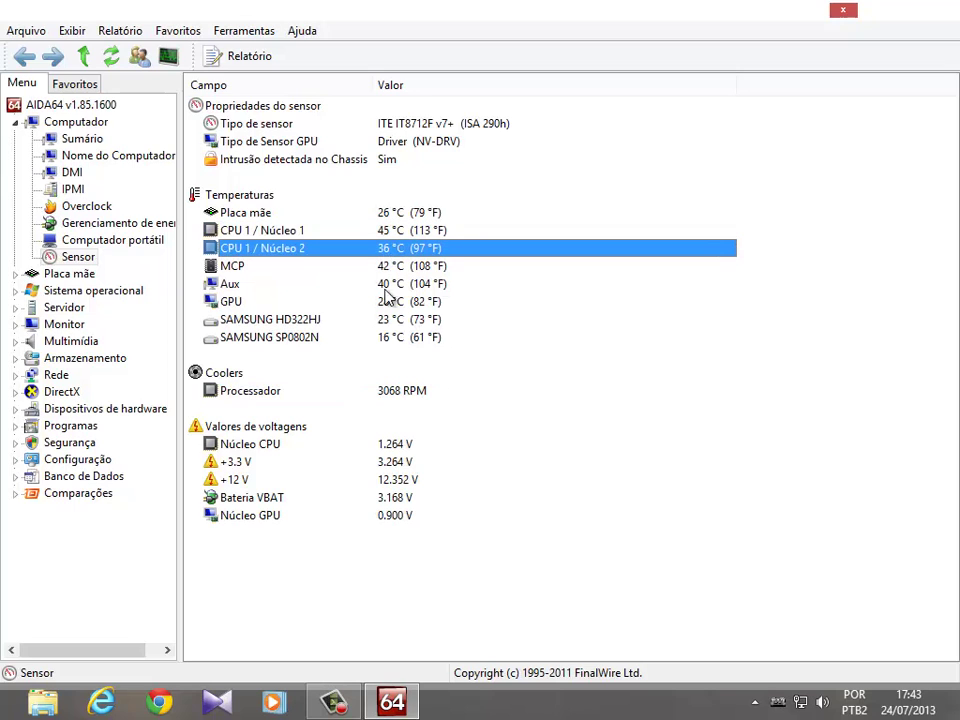
pyautogui.click(394, 398)
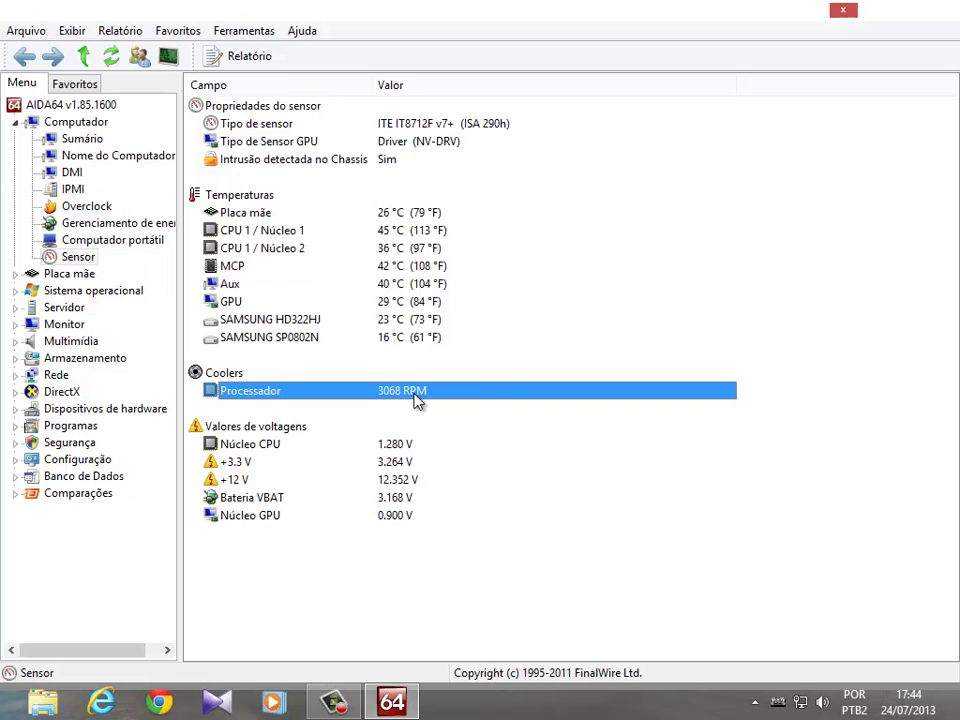
pyautogui.click(388, 236)
pyautogui.click(388, 248)
pyautogui.click(390, 234)
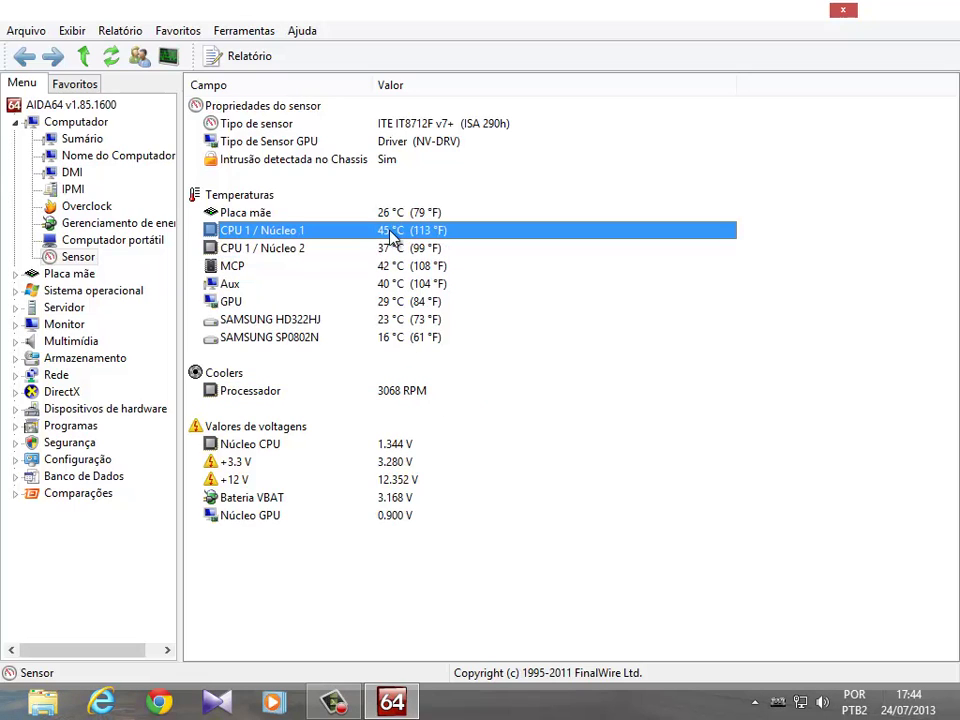
pyautogui.click(388, 248)
pyautogui.click(388, 234)
pyautogui.click(388, 248)
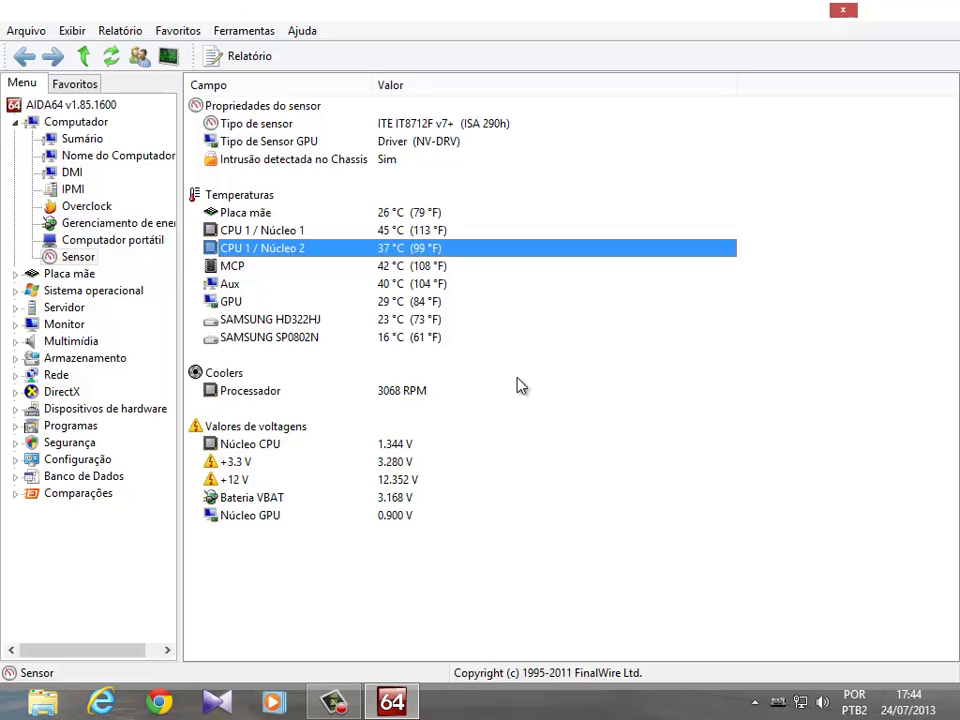
pyautogui.click(388, 398)
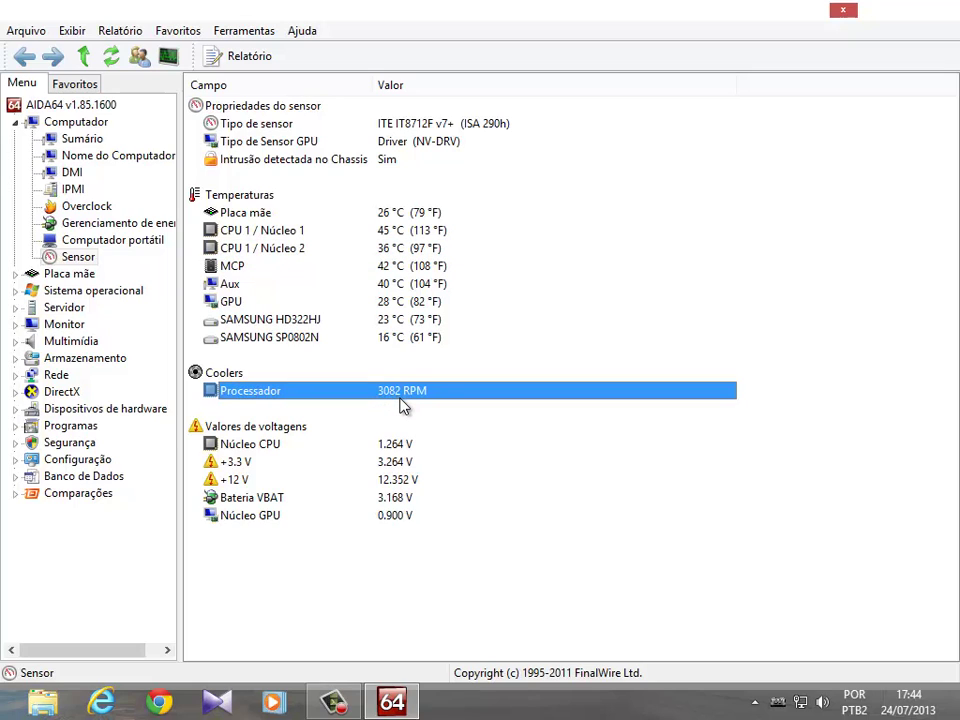
pyautogui.click(410, 232)
pyautogui.click(412, 248)
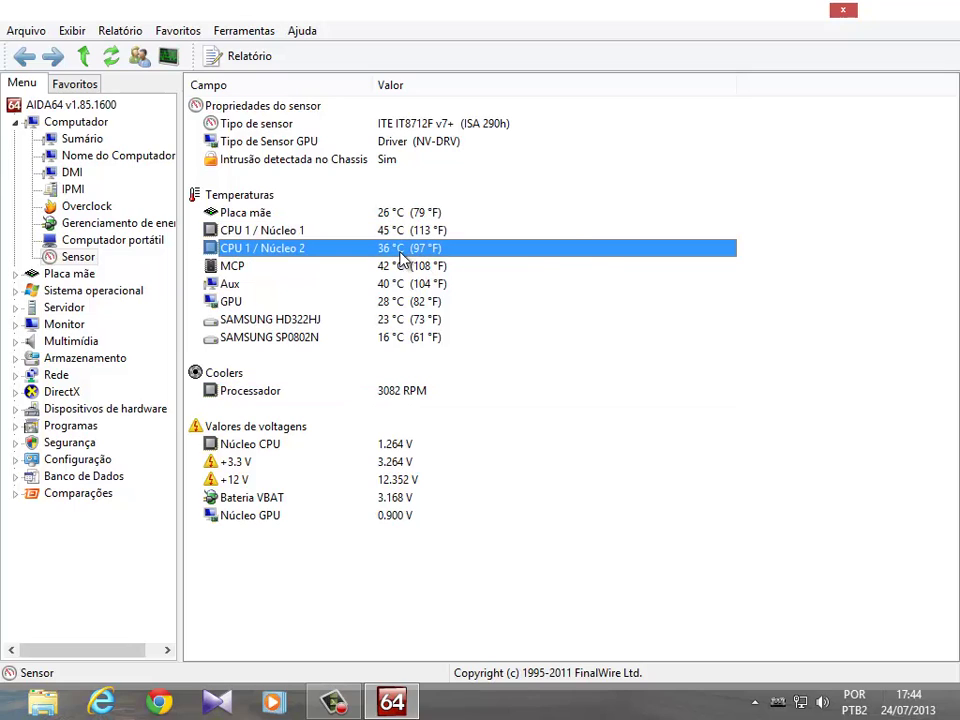
pyautogui.click(408, 231)
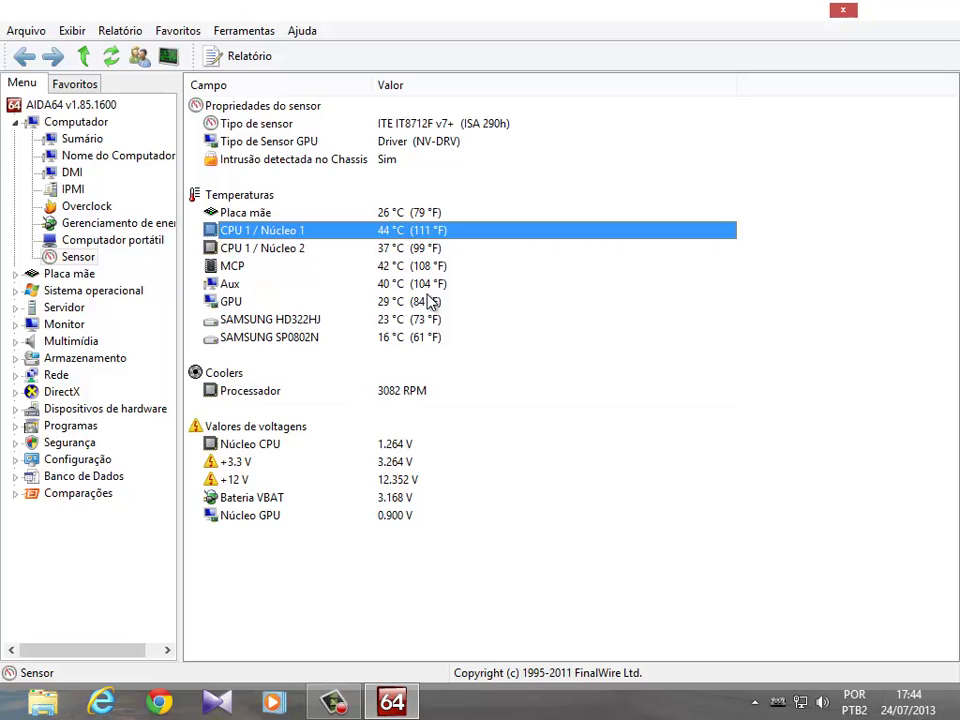
# Read the temperatures of the motherboard and the SAMSUNG HD322HJ and SAMSUNG SP0802N hard drives.
pyautogui.click(387, 214)
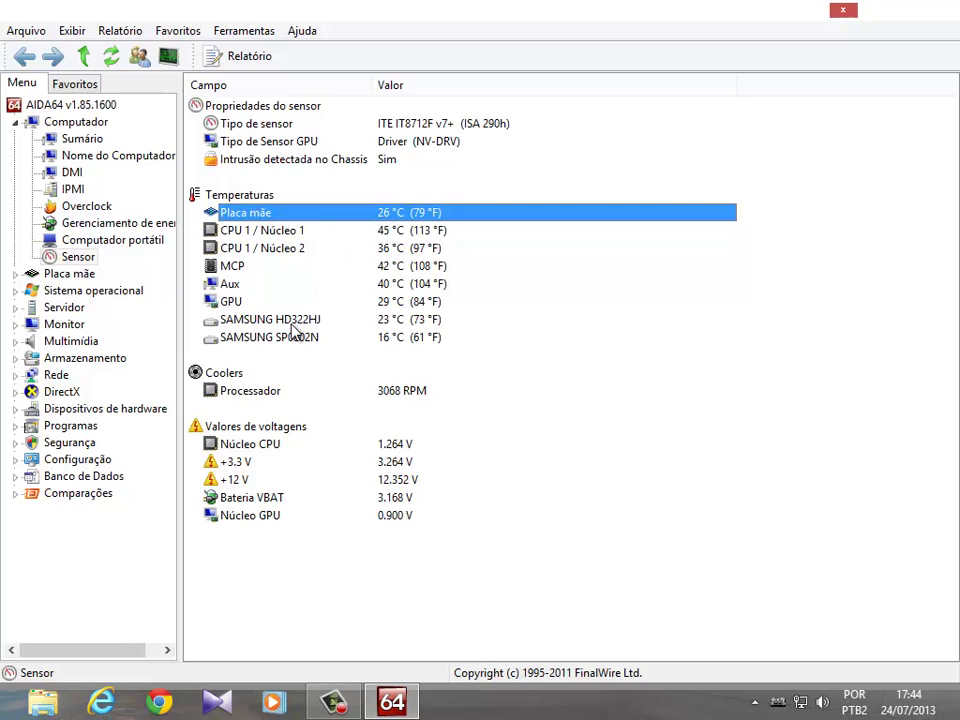
pyautogui.click(291, 322)
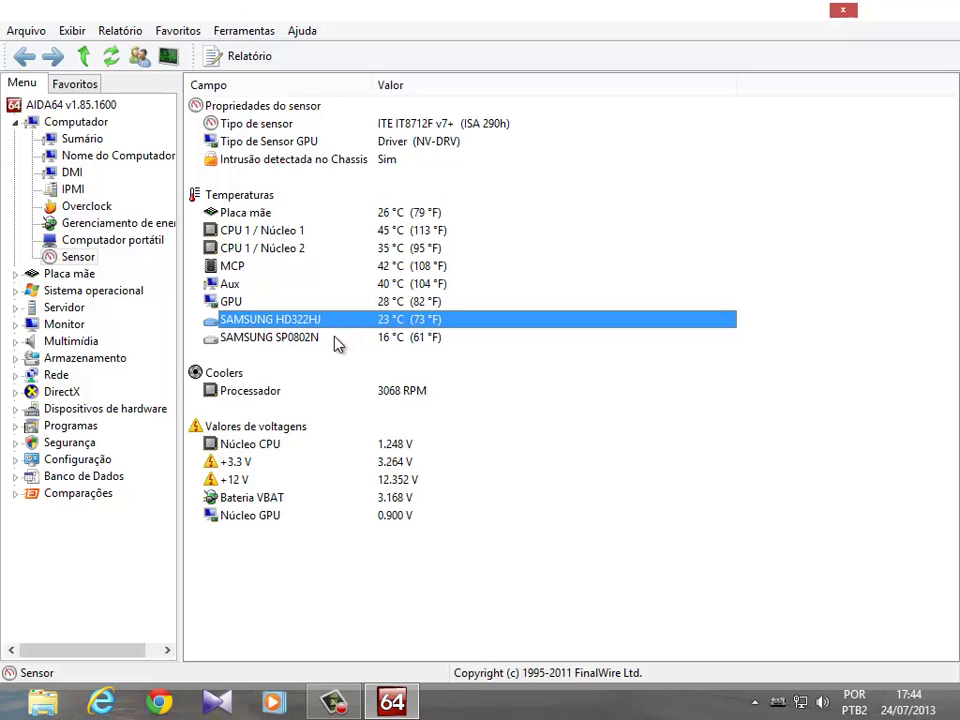
pyautogui.click(332, 337)
pyautogui.click(325, 321)
pyautogui.click(323, 337)
pyautogui.click(325, 321)
pyautogui.click(324, 337)
pyautogui.click(323, 322)
# Review the temperatures of CPU 1 / Núcleo 1 and CPU 1 / Núcleo 2 against each other once more.
pyautogui.click(290, 233)
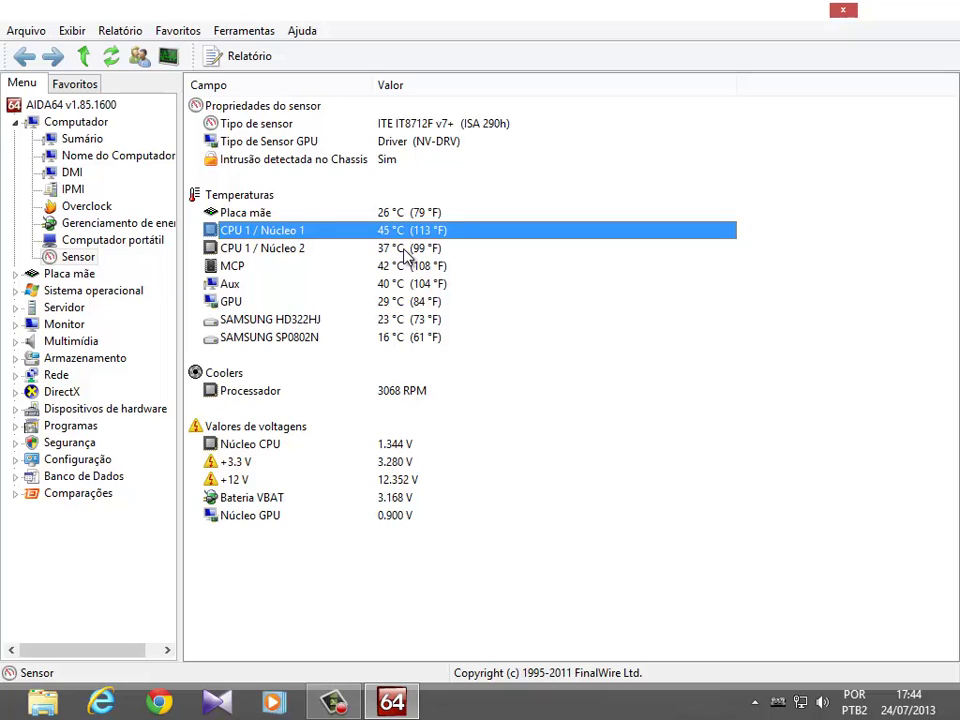
pyautogui.click(402, 249)
pyautogui.click(400, 237)
pyautogui.click(400, 246)
pyautogui.click(400, 237)
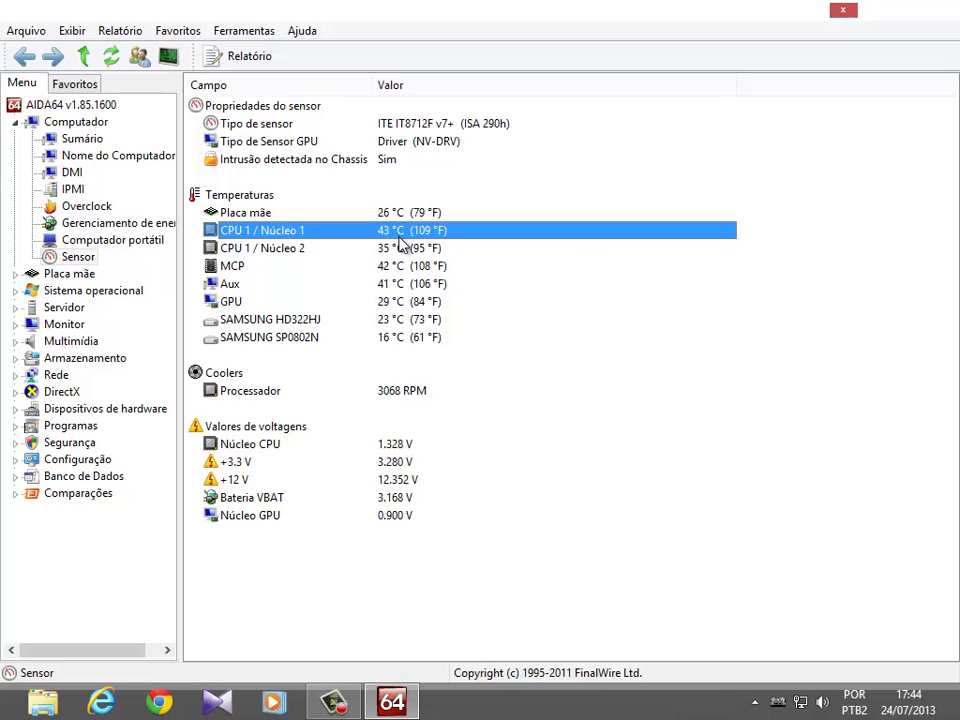
pyautogui.click(400, 255)
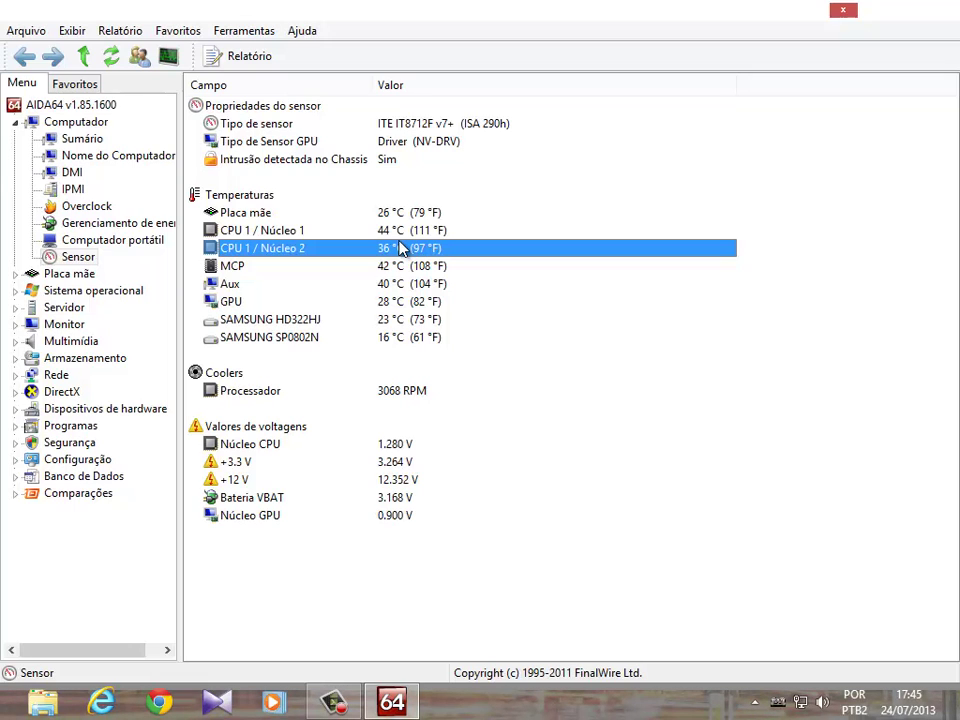
pyautogui.click(300, 233)
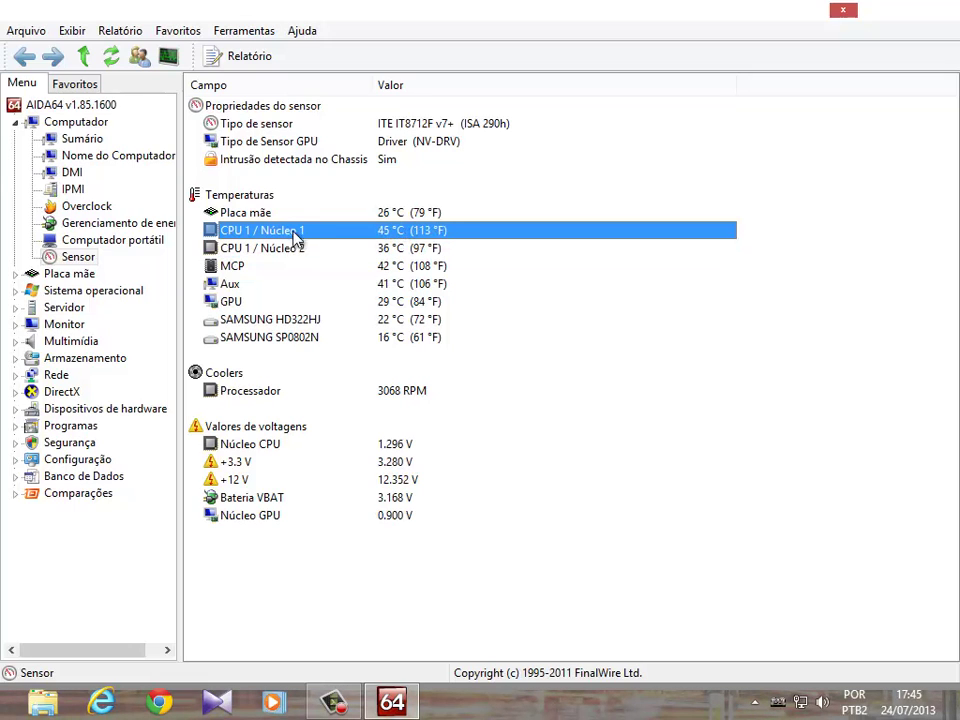
pyautogui.click(284, 251)
pyautogui.click(289, 230)
pyautogui.click(294, 250)
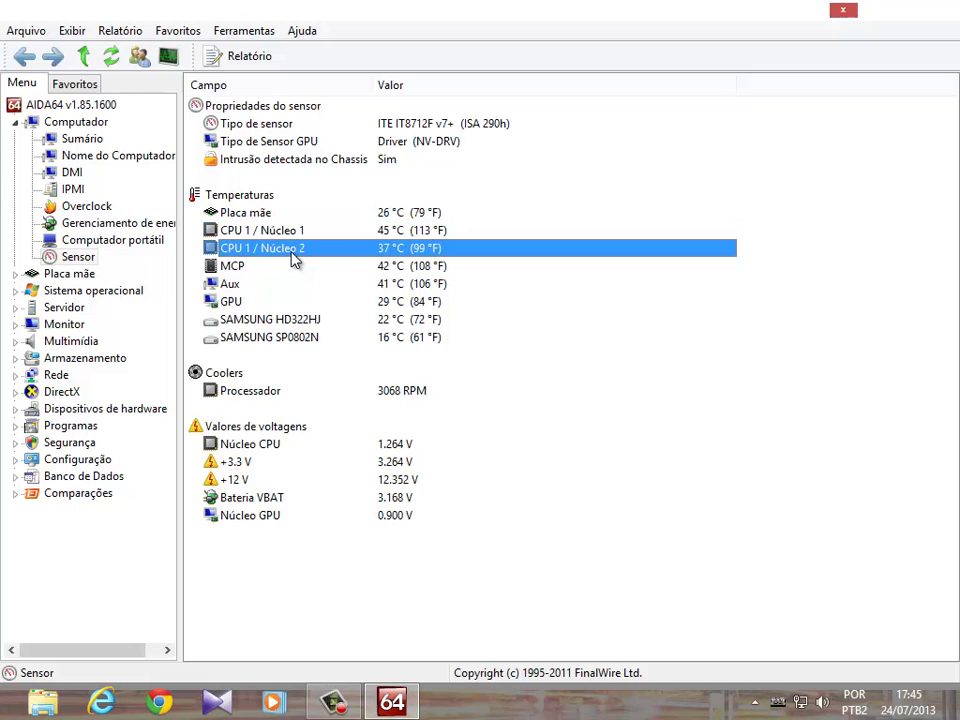
pyautogui.click(291, 233)
pyautogui.click(297, 255)
pyautogui.click(605, 377)
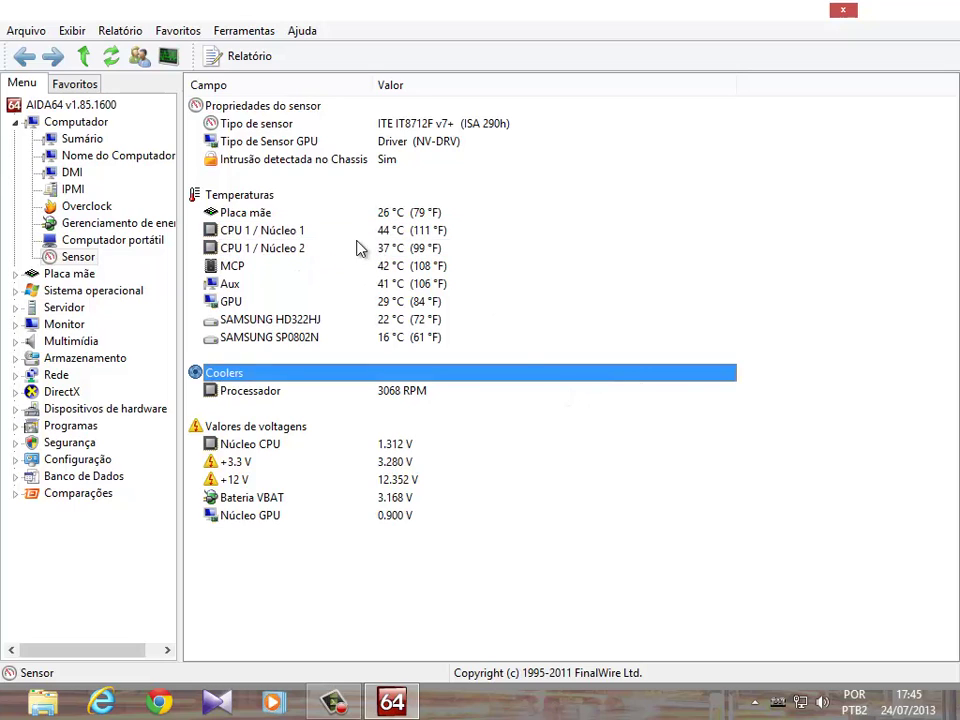
# Check the Placa mãe temperature against the CPU 1 / Núcleo 1 reading and close AIDA64.
pyautogui.click(252, 216)
pyautogui.click(258, 228)
pyautogui.click(258, 218)
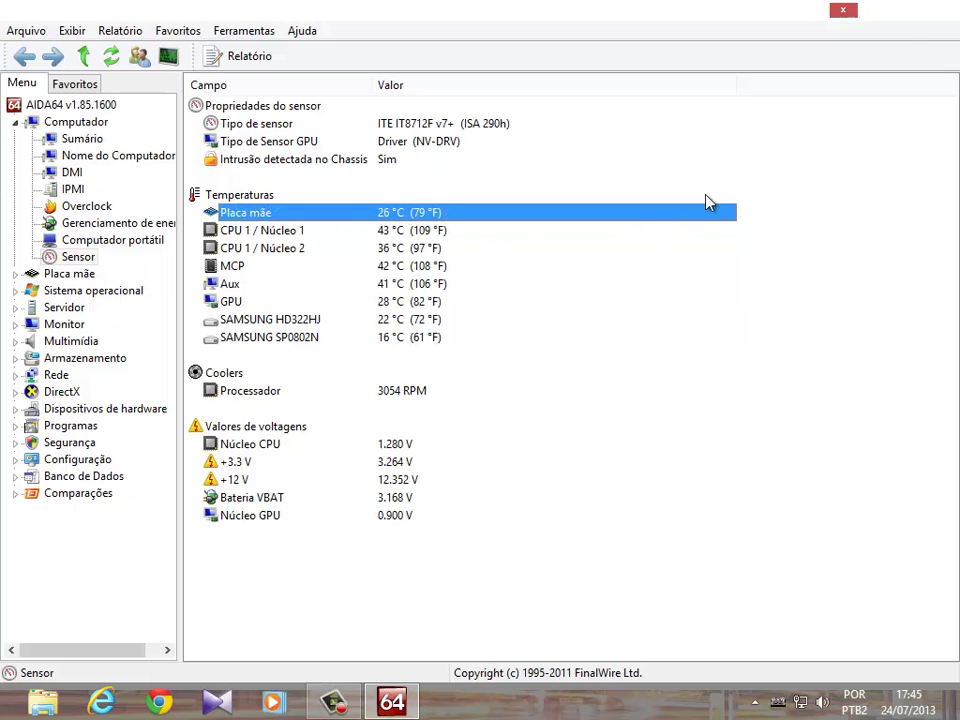
pyautogui.click(844, 12)
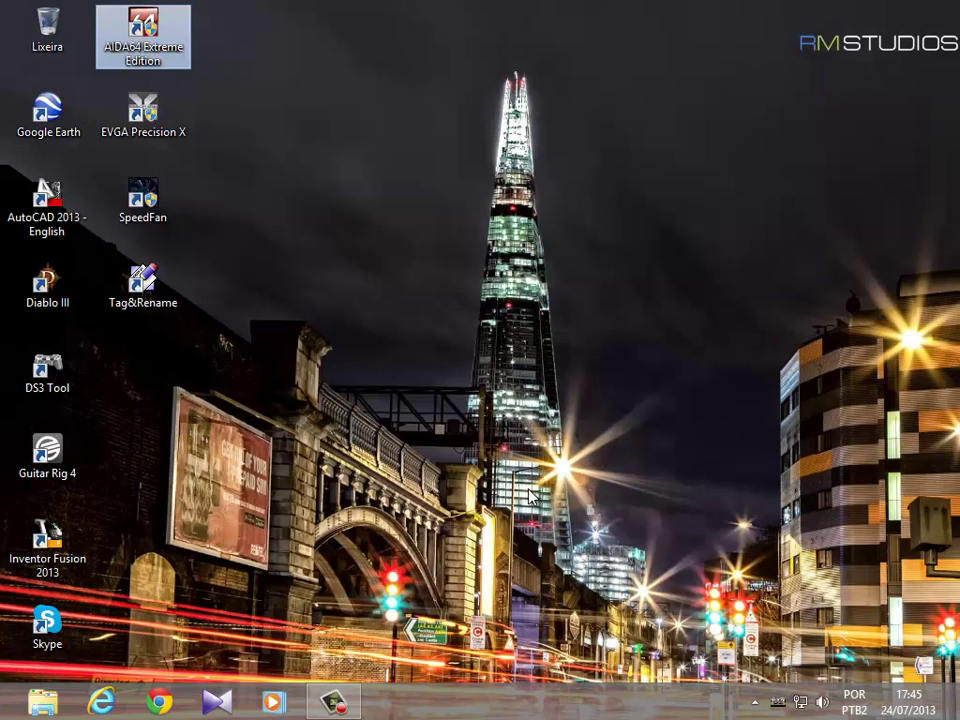
# Switch to Chrome, open Google and search for aida64.
pyautogui.click(396, 368)
pyautogui.click(160, 702)
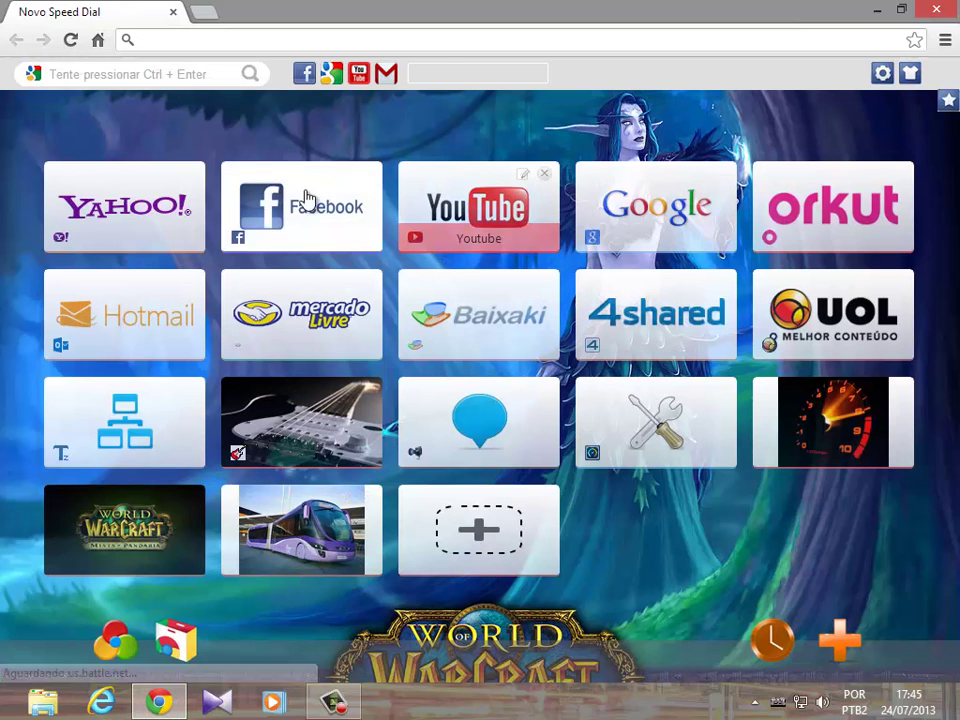
pyautogui.click(580, 228)
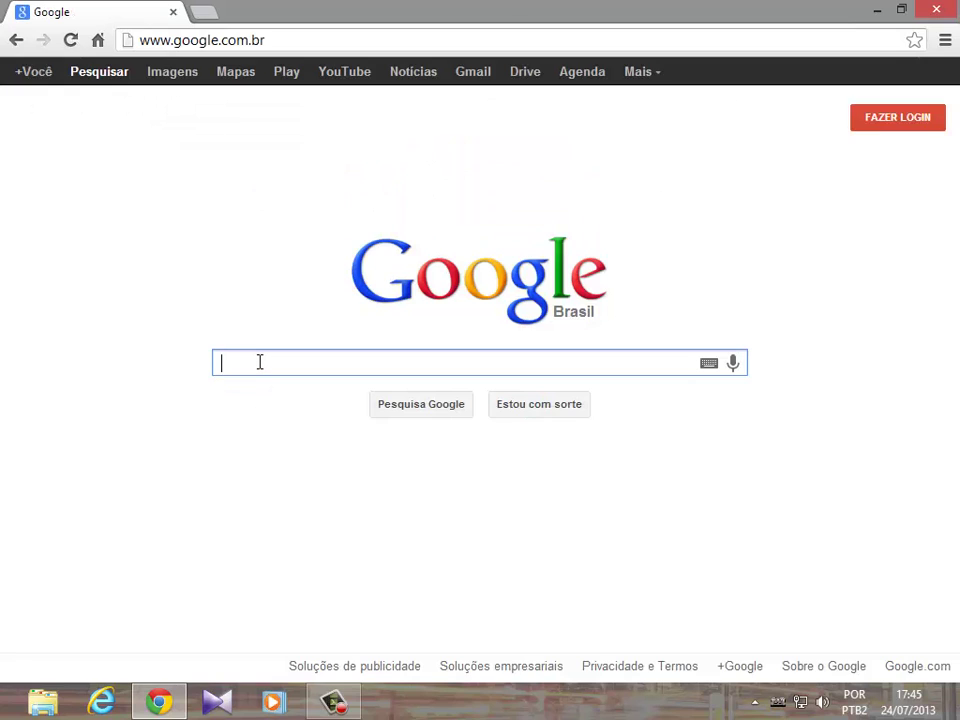
pyautogui.write('ainda64')
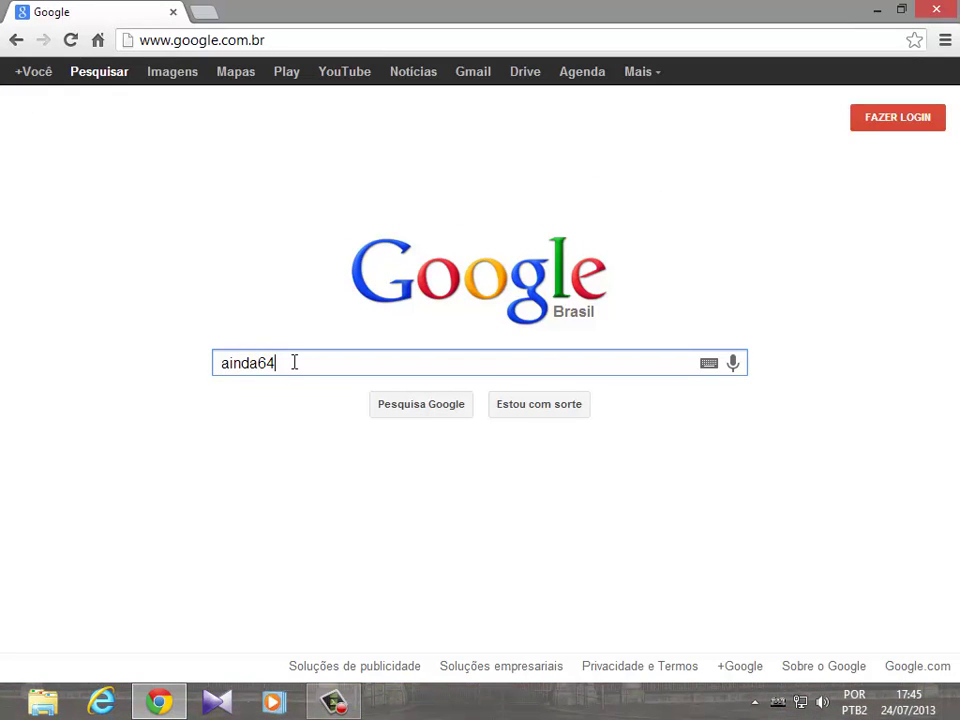
pyautogui.doubleClick(286, 362)
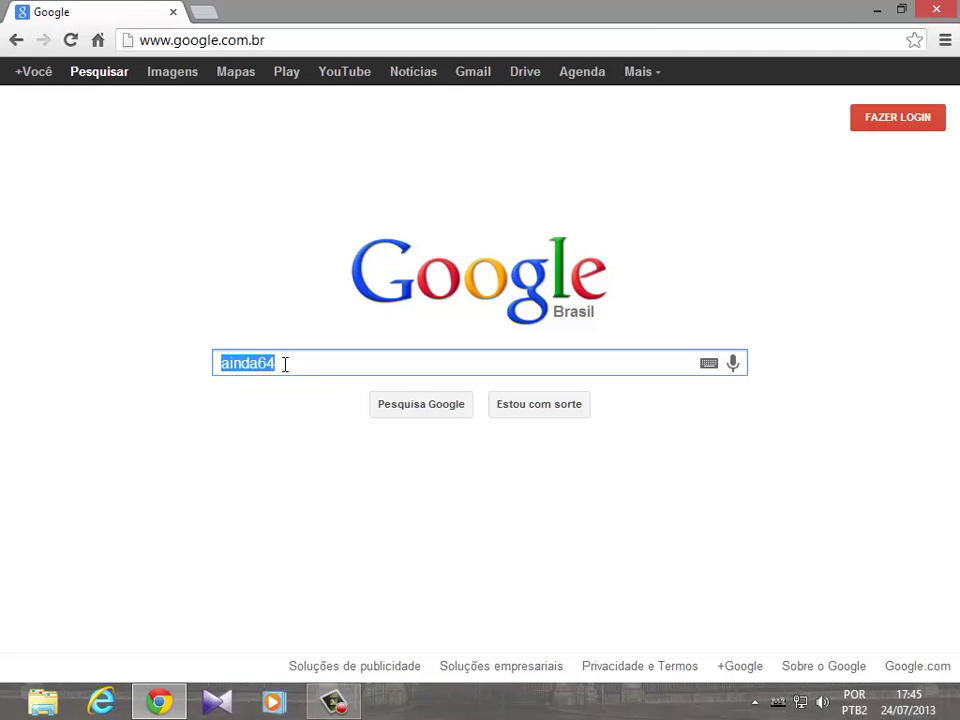
pyautogui.write('aida6')
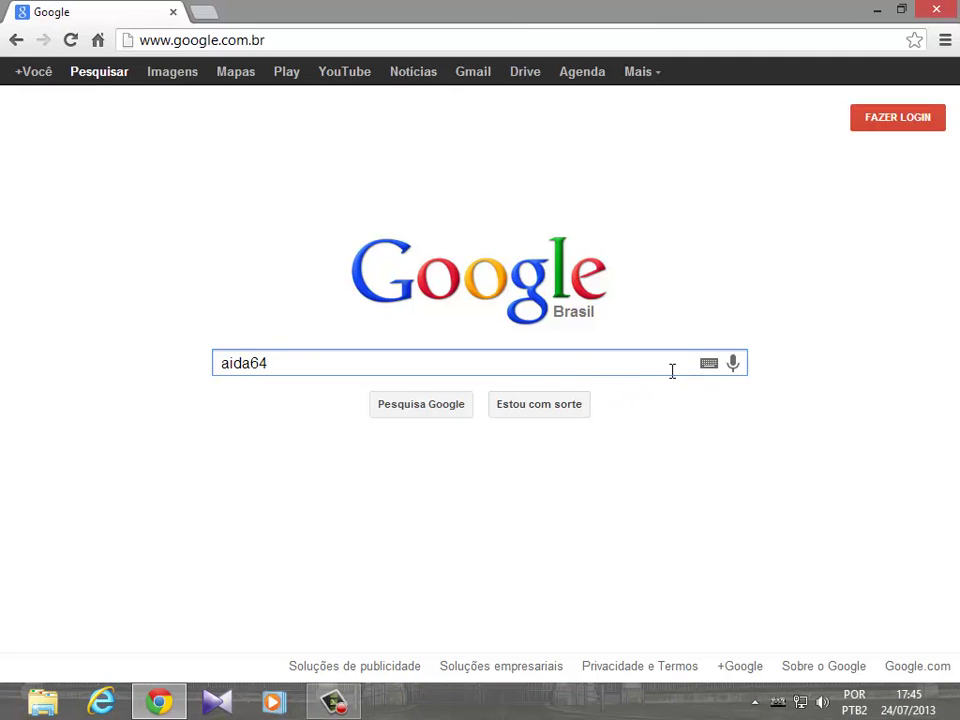
pyautogui.click(443, 412)
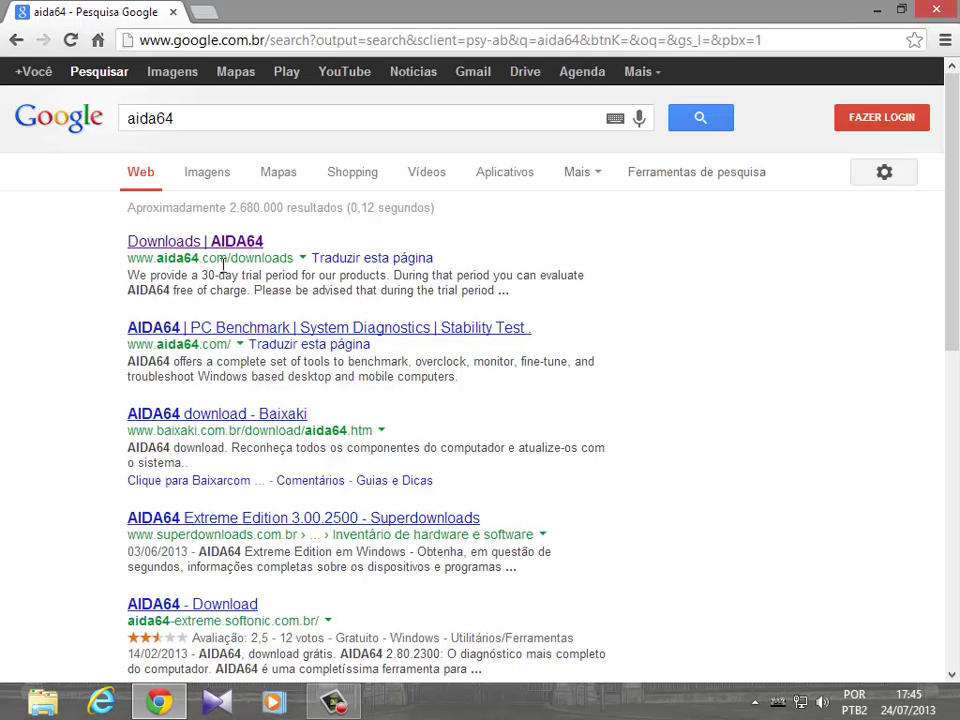
# Open the official AIDA64 Downloads page and choose the stable AIDA64 Extreme Edition self-installing EXE package, version 3.00.2500.
pyautogui.click(145, 244)
pyautogui.scroll(-1, 660, 411)
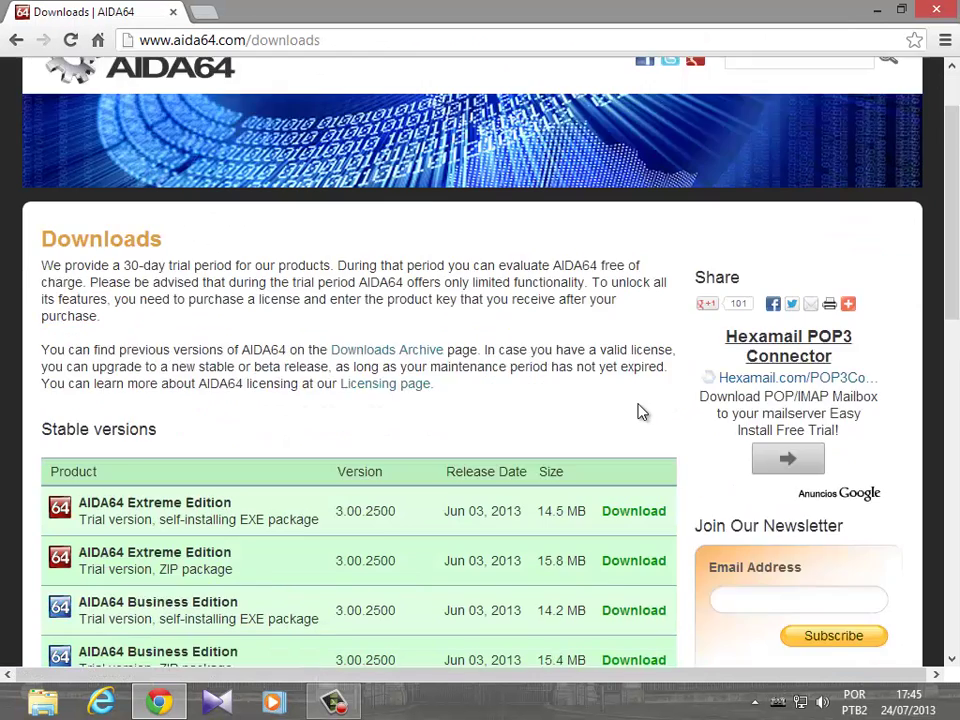
pyautogui.scroll(-1, 641, 412)
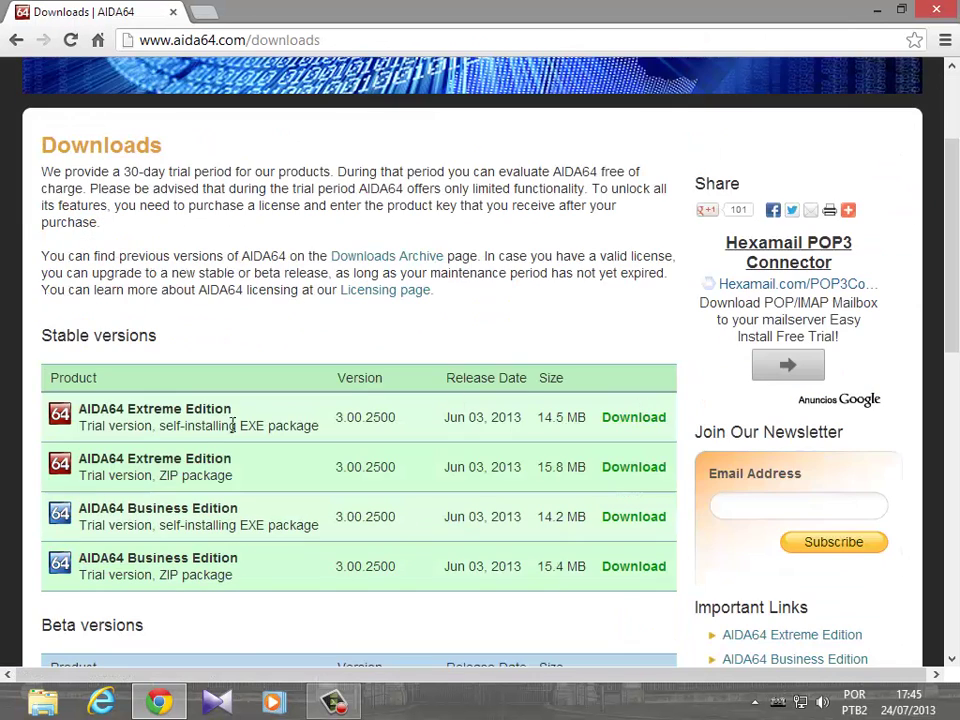
pyautogui.click(617, 422)
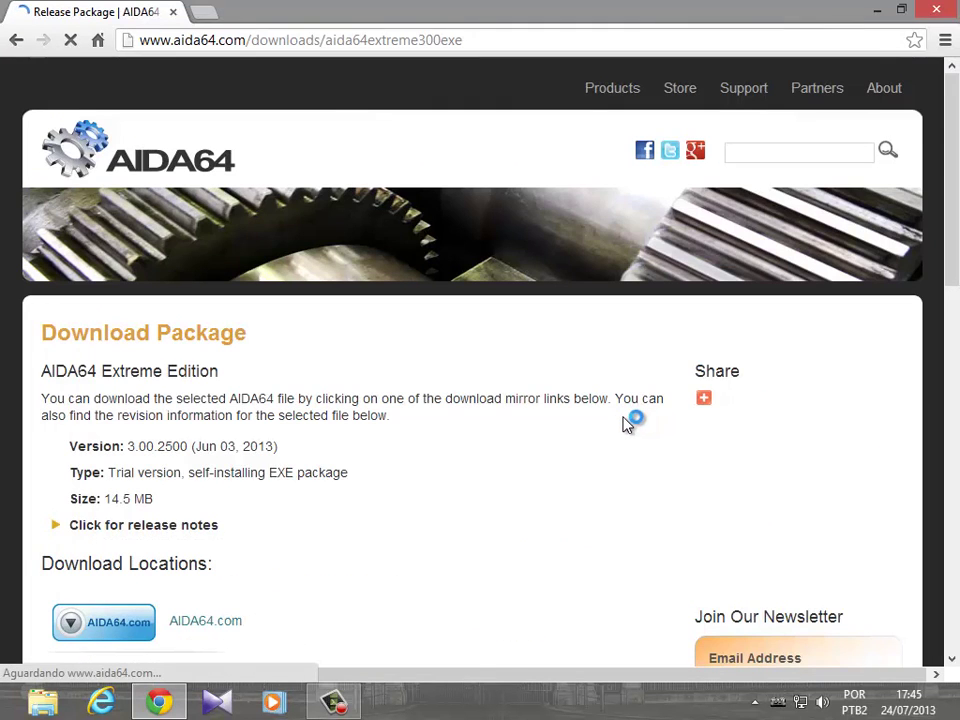
# Request the Extreme Edition installer from the AIDA64.com download location, cancel saving the file and close Chrome.
pyautogui.scroll(-1, 560, 470)
pyautogui.scroll(-1, 563, 470)
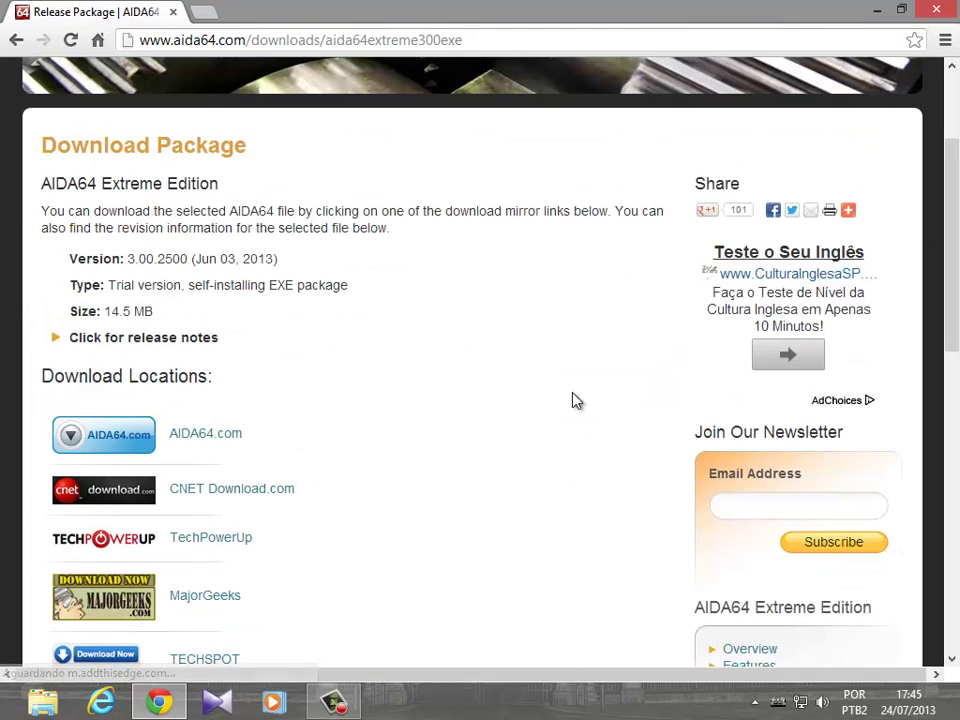
pyautogui.click(110, 442)
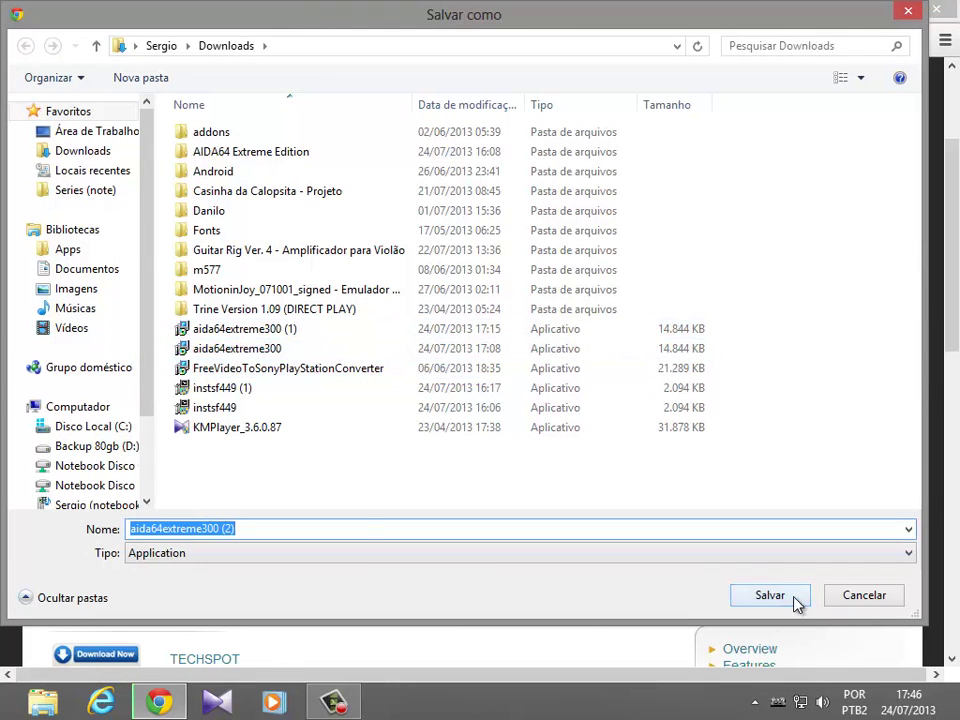
pyautogui.click(858, 597)
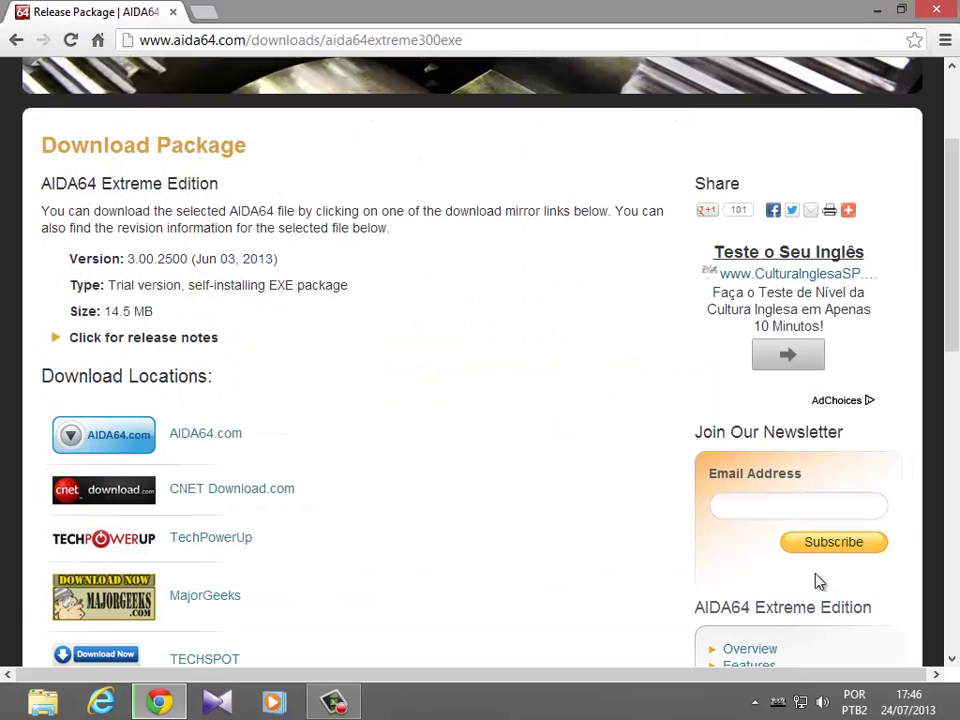
pyautogui.click(936, 10)
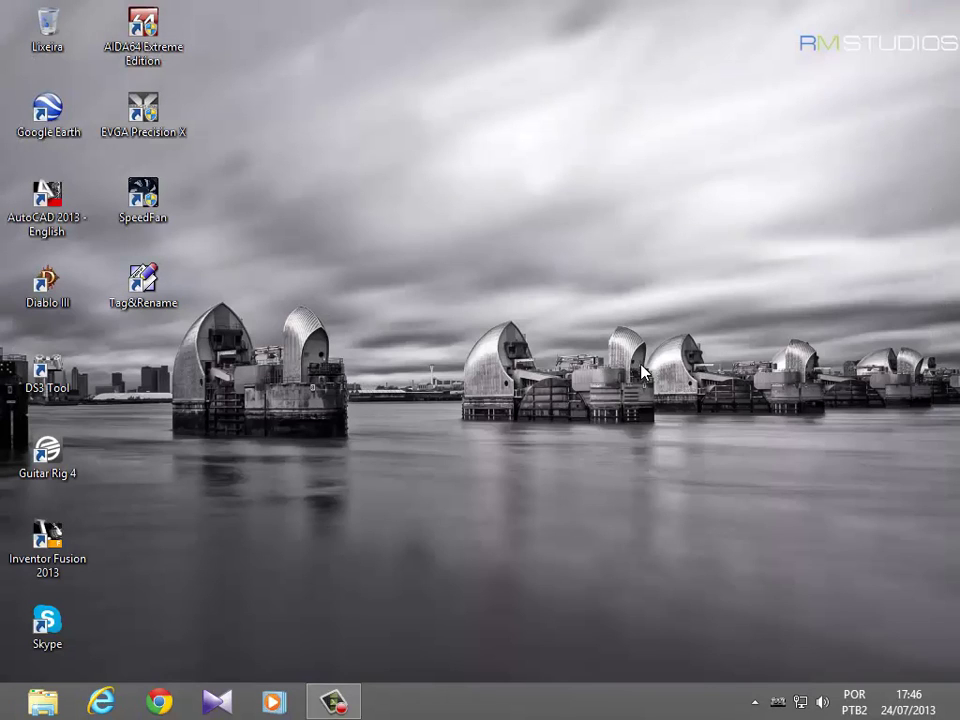
# Exit the temperature monitor that is still running among the hidden background programs.
pyautogui.click(755, 702)
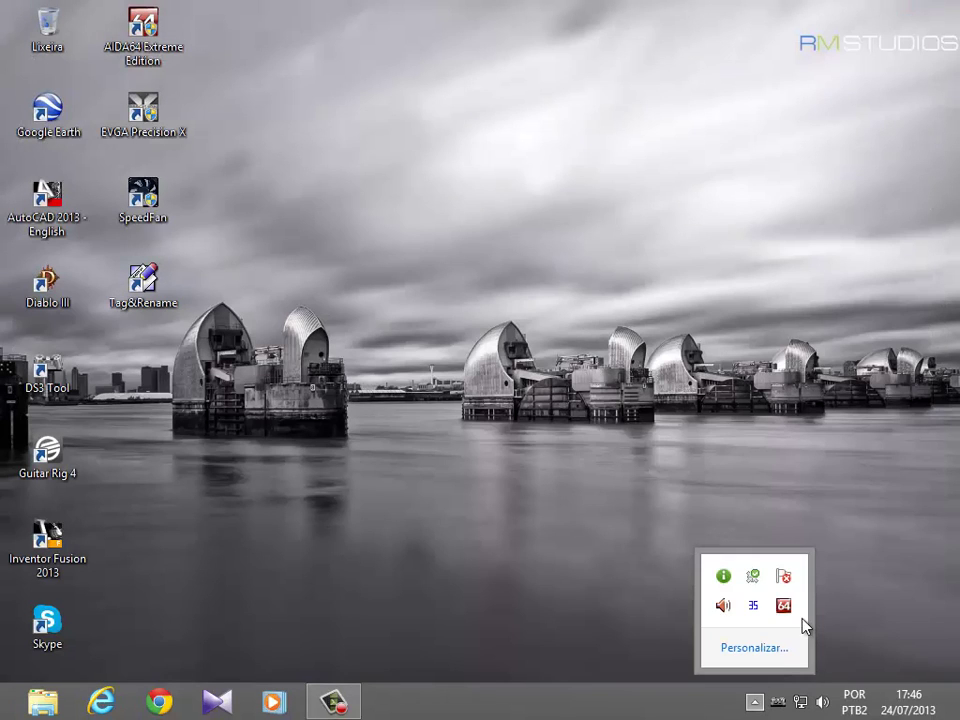
pyautogui.rightClick(806, 626)
pyautogui.click(812, 601)
pyautogui.rightClick(753, 605)
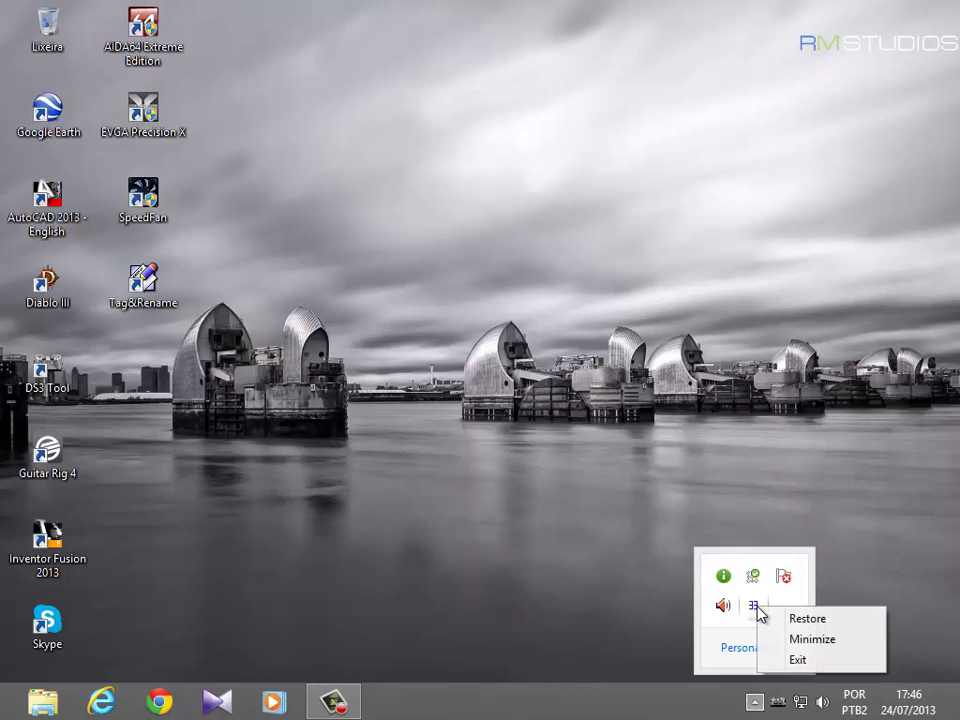
pyautogui.click(797, 660)
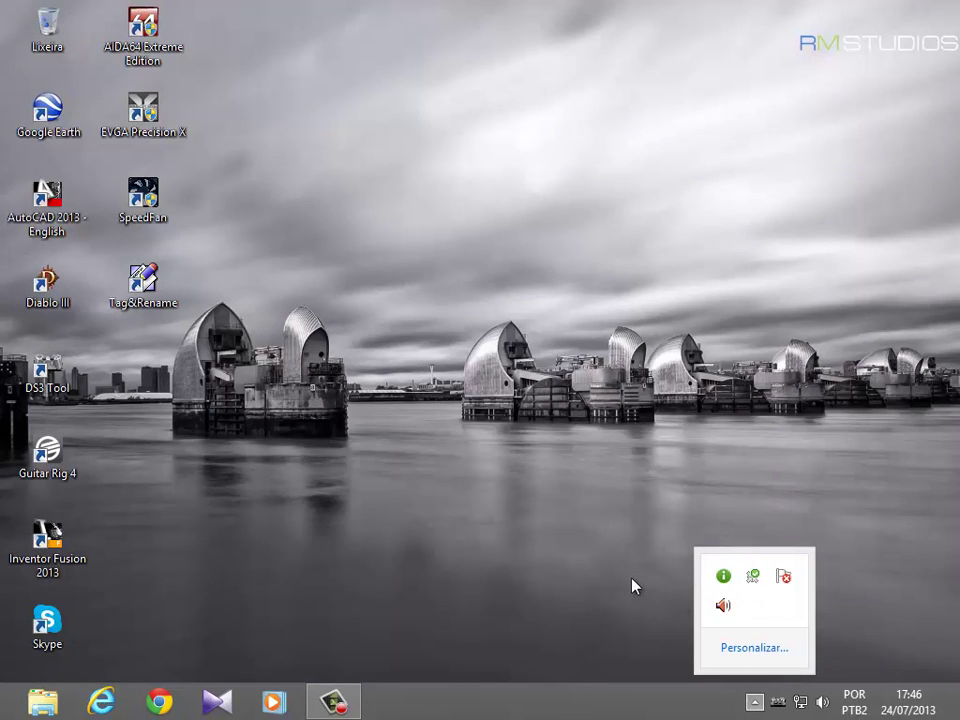
# Launch AIDA64 Extreme Edition, dismiss the trial notice and open the Sensor page of the Computador category.
pyautogui.doubleClick(148, 40)
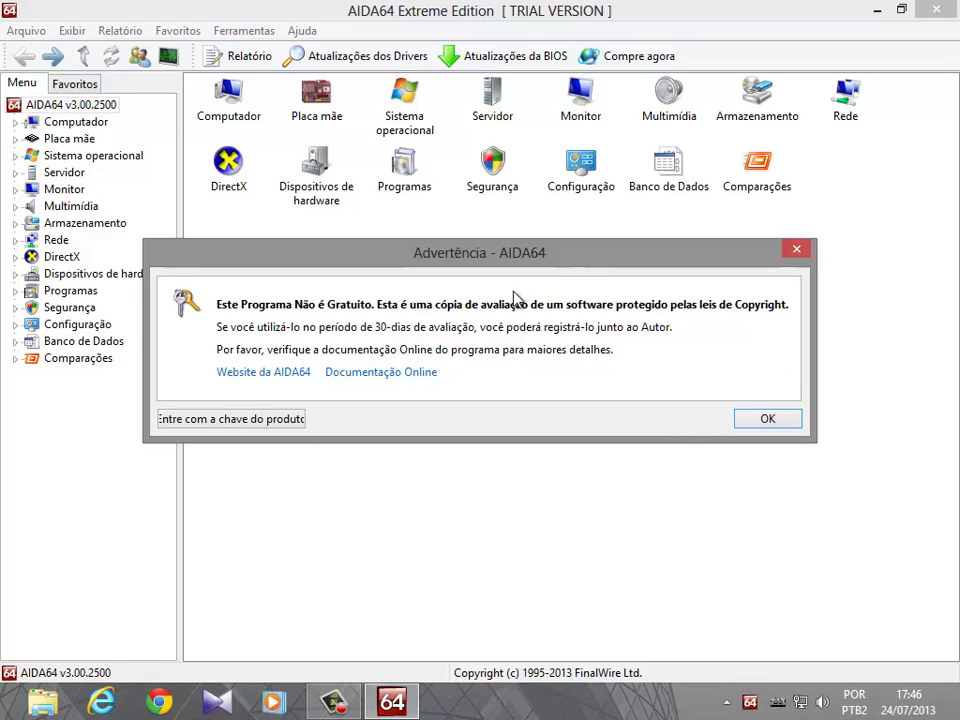
pyautogui.click(755, 419)
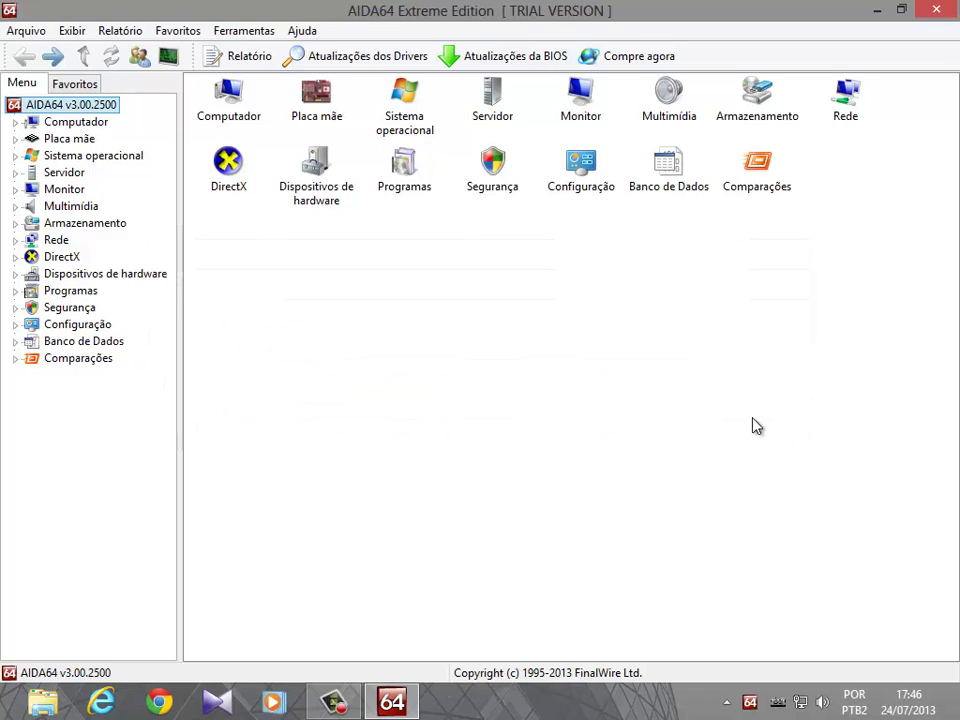
pyautogui.click(229, 110)
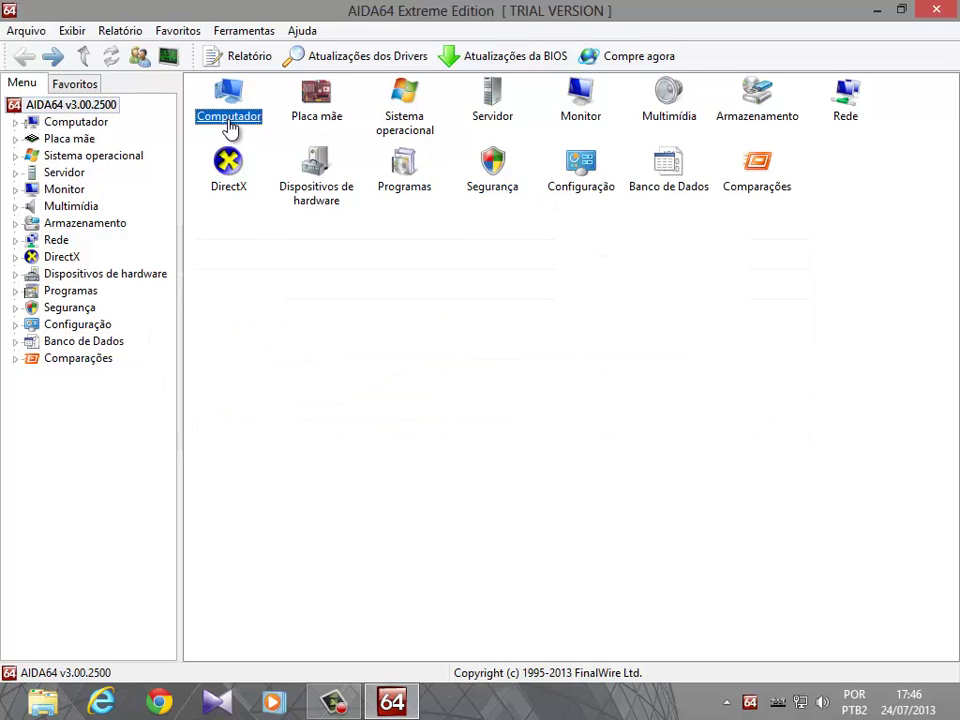
pyautogui.doubleClick(229, 110)
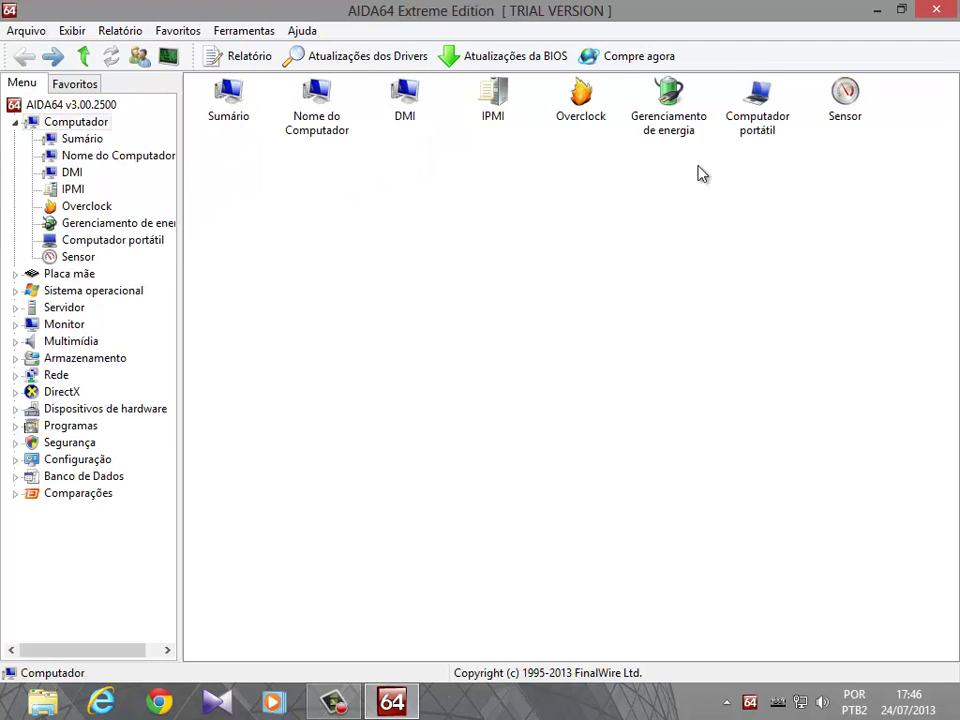
pyautogui.doubleClick(842, 110)
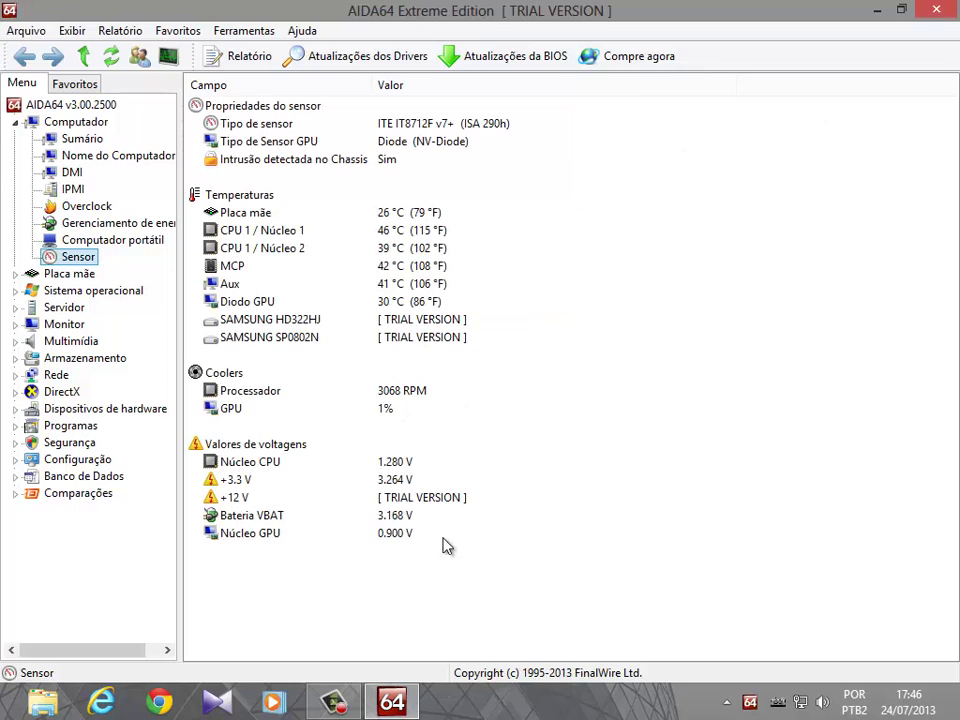
# Examine the temperature entries of the motherboard and the SAMSUNG HD322HJ and SAMSUNG SP0802N hard drives in the trial version.
pyautogui.click(420, 212)
pyautogui.moveTo(418, 237); pyautogui.dragTo(415, 324)
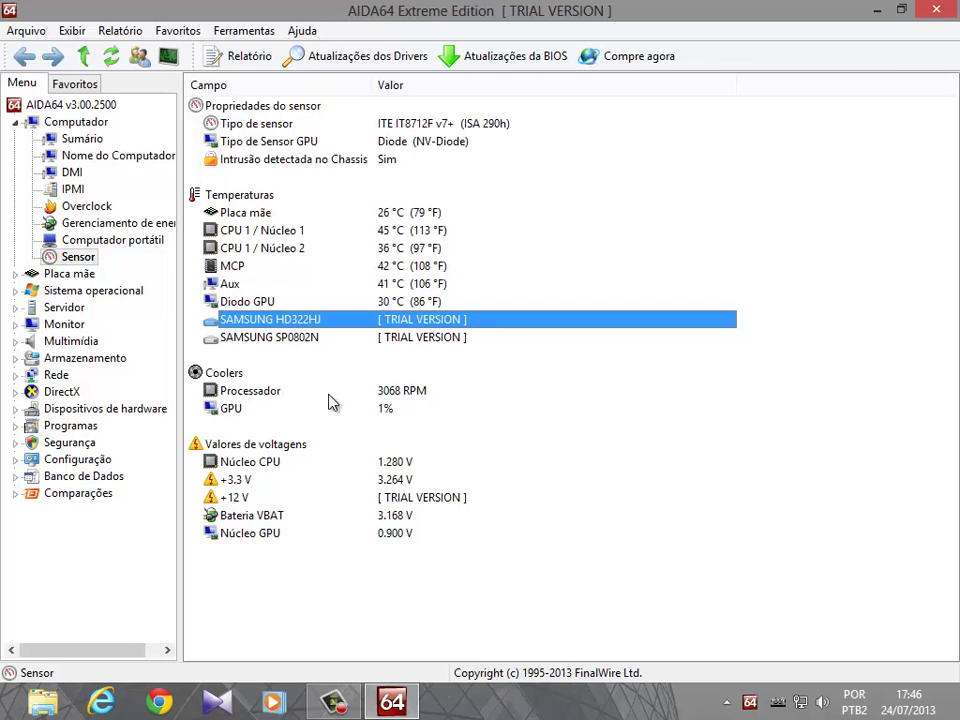
pyautogui.click(439, 335)
pyautogui.click(439, 319)
pyautogui.click(441, 335)
pyautogui.click(440, 319)
pyautogui.click(503, 336)
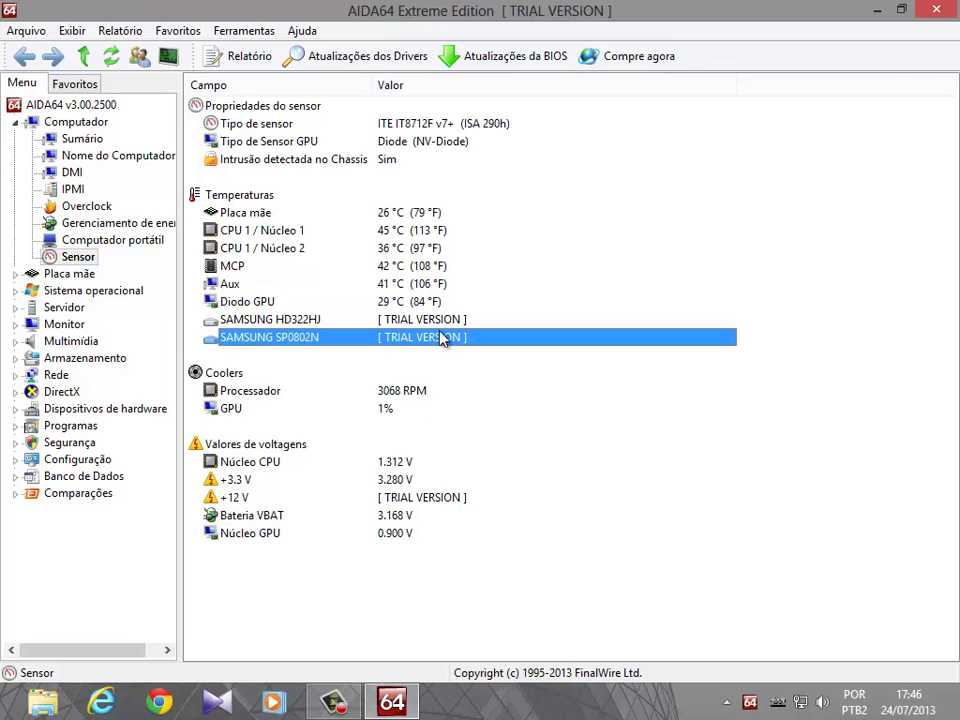
pyautogui.click(443, 213)
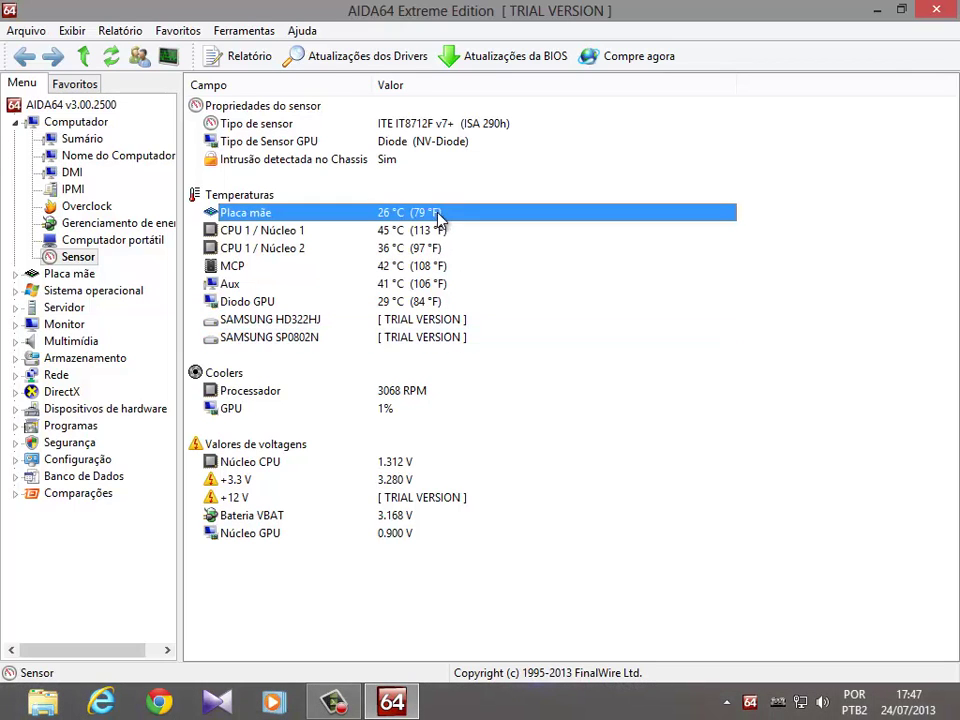
# Compare the CPU 1 / Núcleo 1 and CPU 1 / Núcleo 2 temperatures in the trial version.
pyautogui.click(290, 233)
pyautogui.click(289, 249)
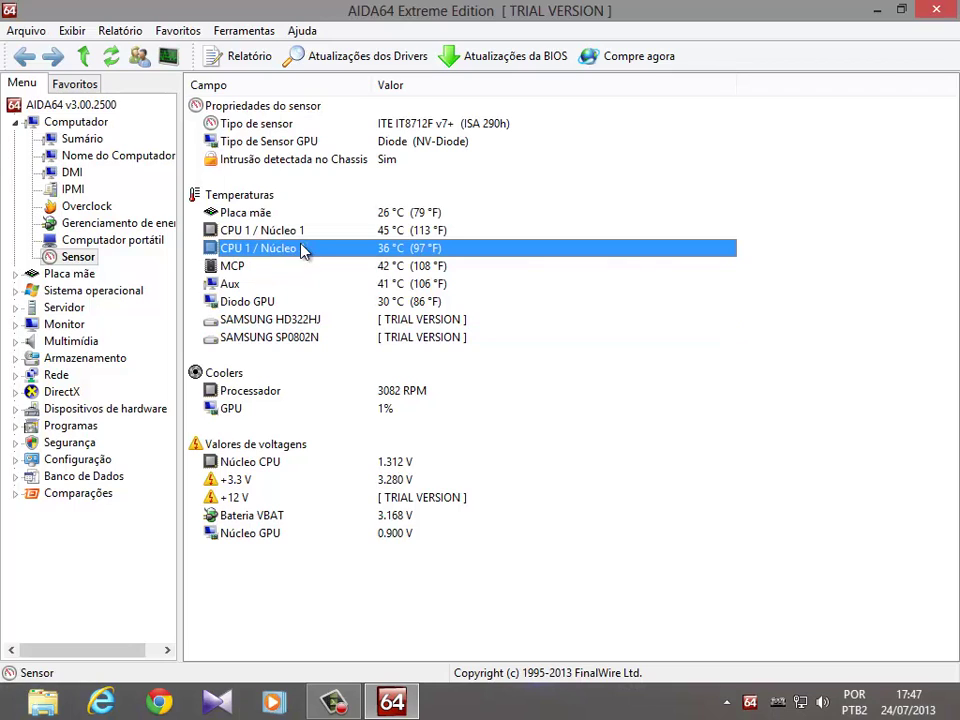
pyautogui.click(288, 233)
pyautogui.click(288, 248)
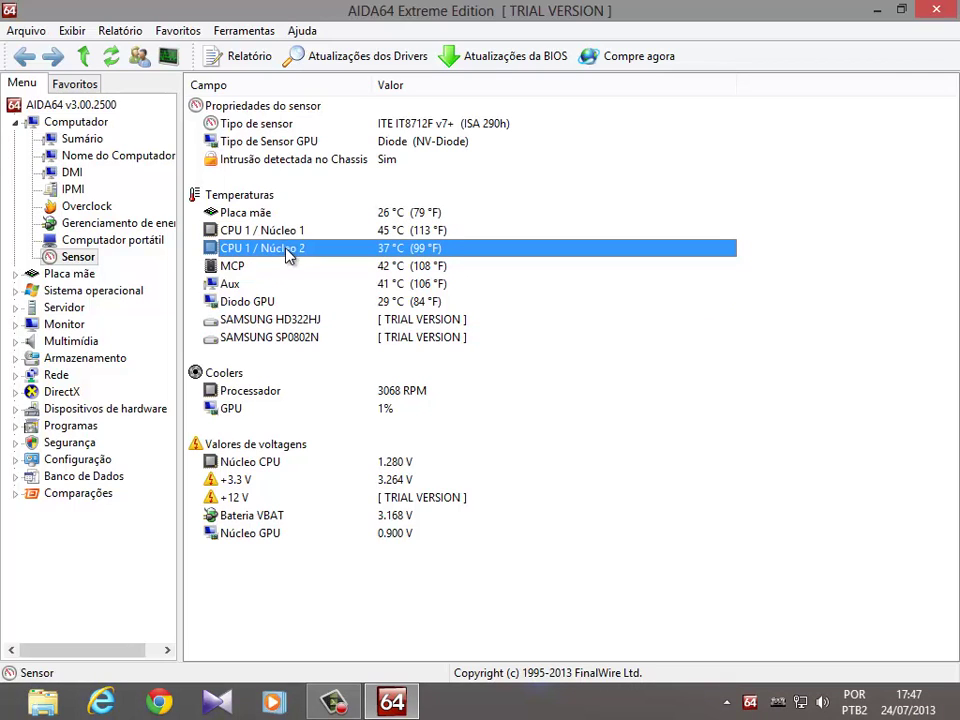
pyautogui.click(288, 232)
pyautogui.click(288, 250)
pyautogui.click(411, 237)
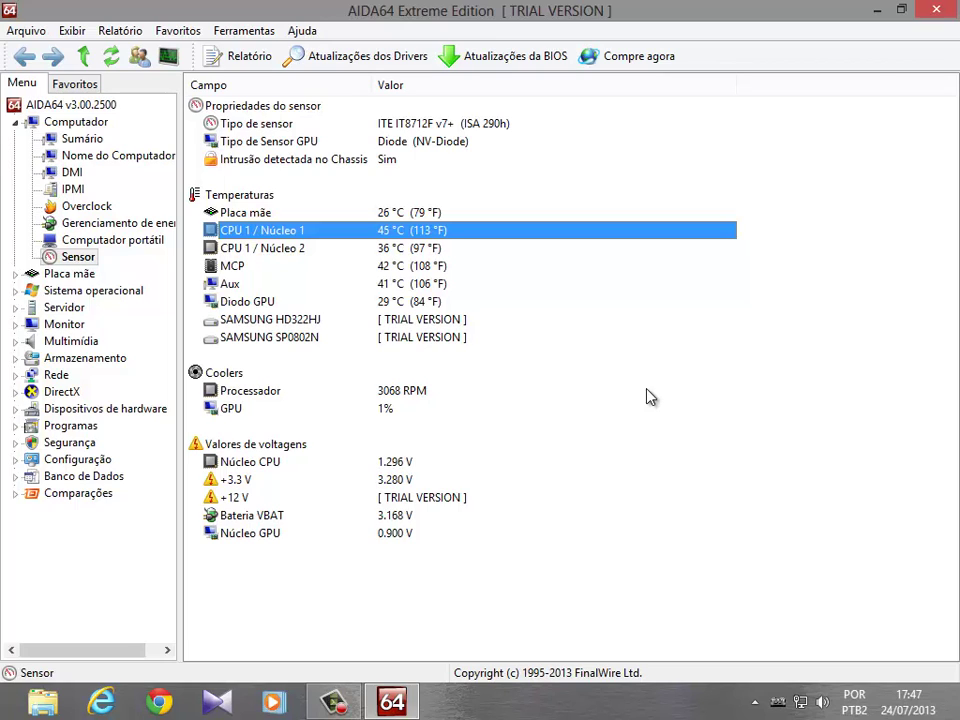
# Recheck how the temperatures of the two CPU 1 cores differ, and close AIDA64.
pyautogui.click(404, 247)
pyautogui.click(404, 236)
pyautogui.click(406, 247)
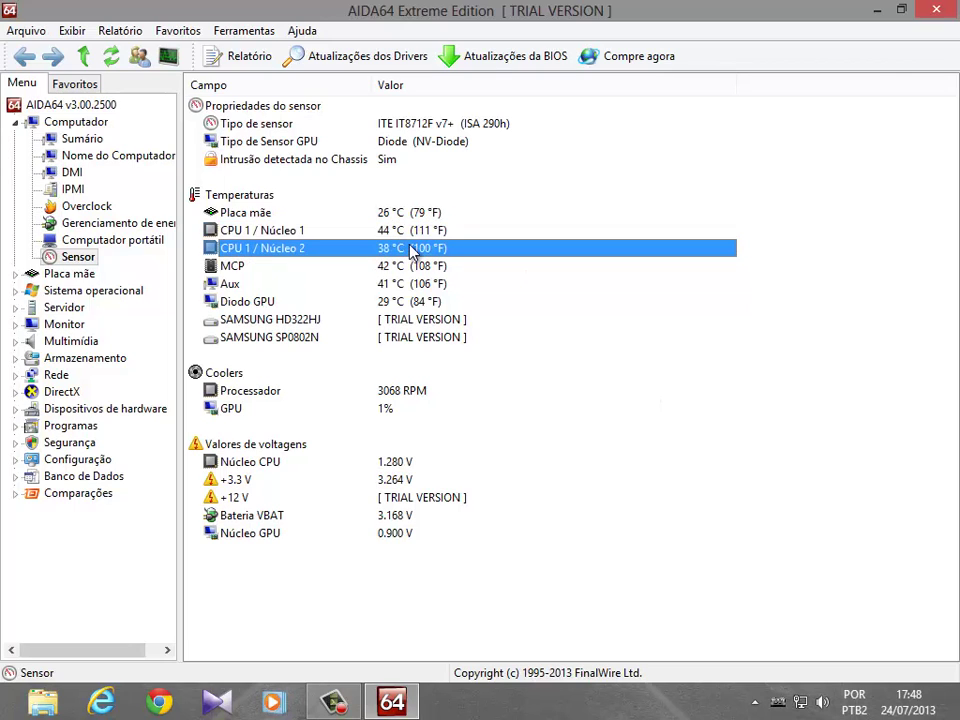
pyautogui.click(410, 238)
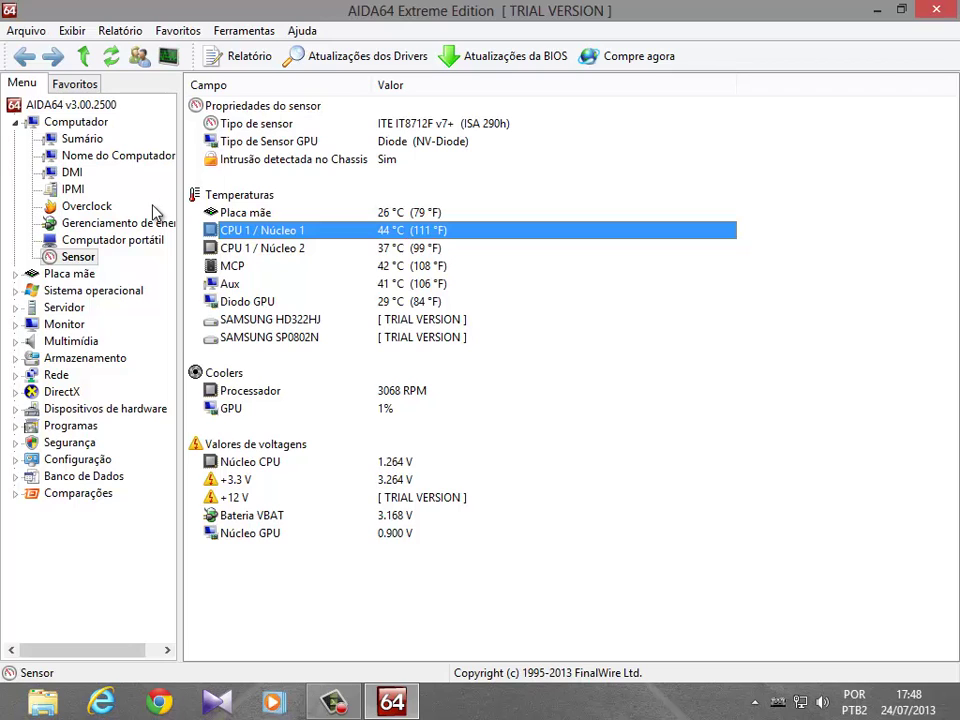
pyautogui.click(398, 244)
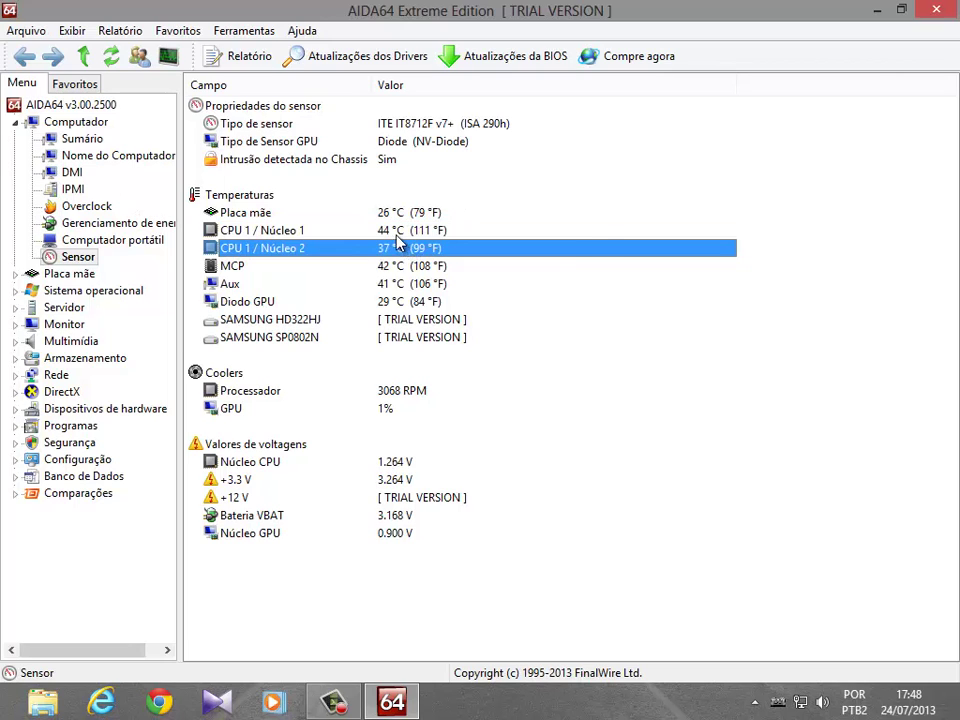
pyautogui.click(397, 234)
pyautogui.click(396, 247)
pyautogui.click(397, 235)
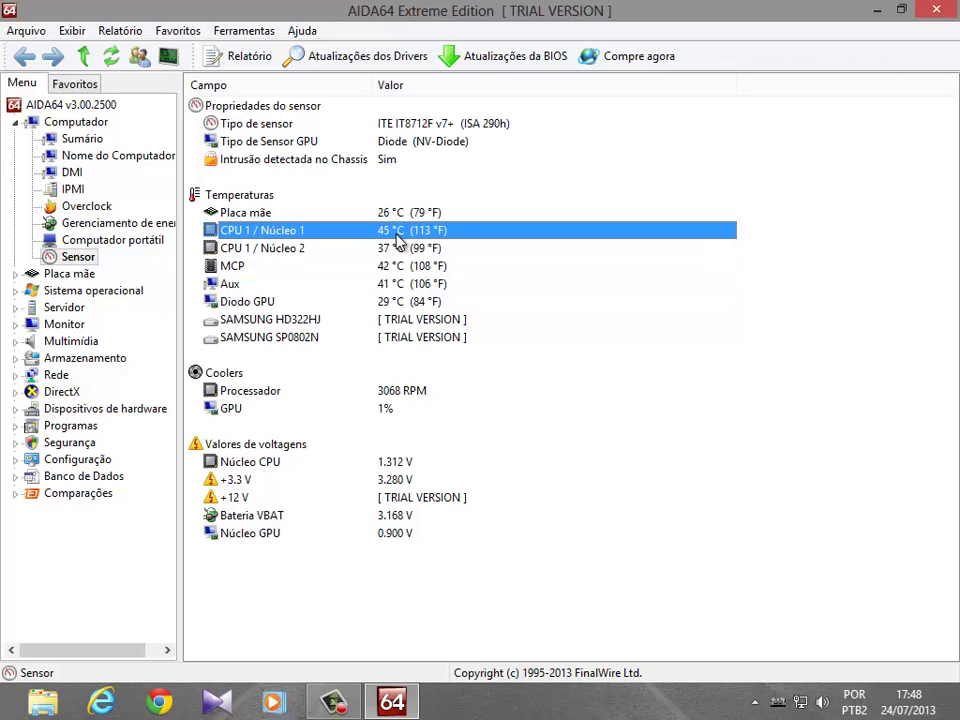
pyautogui.click(396, 247)
pyautogui.click(398, 235)
pyautogui.click(295, 248)
pyautogui.click(286, 238)
pyautogui.click(285, 246)
pyautogui.click(281, 235)
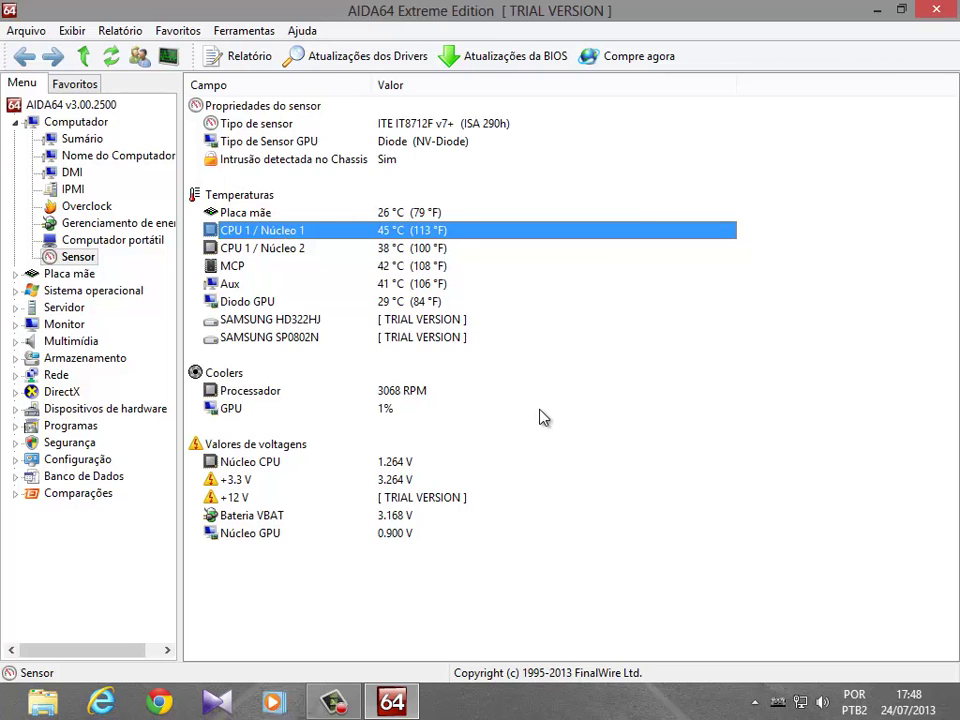
pyautogui.click(940, 16)
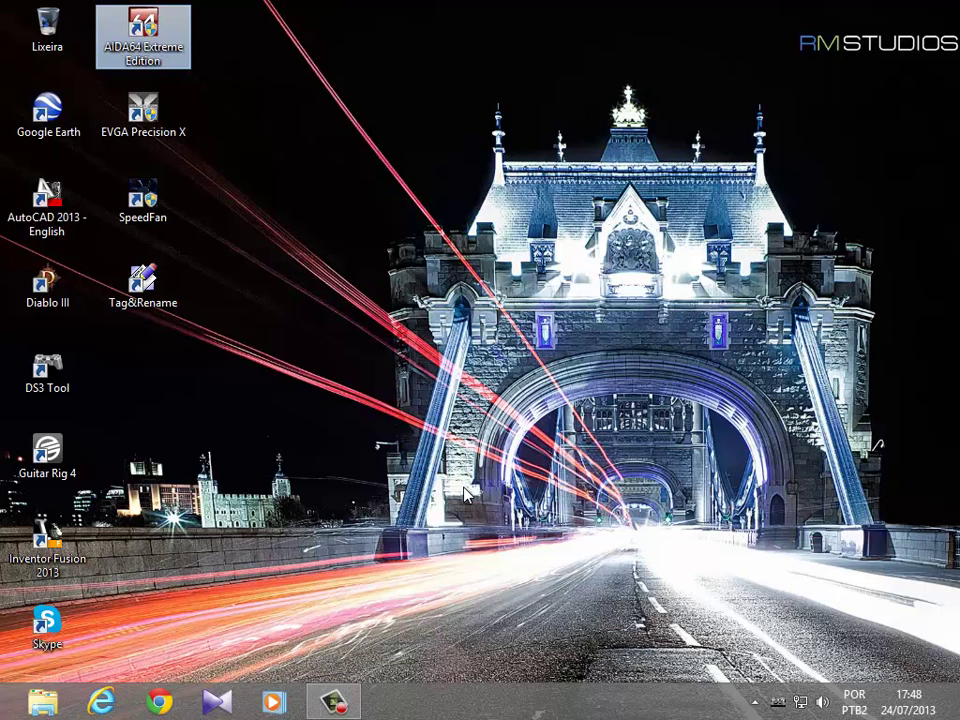
pyautogui.click(333, 698)
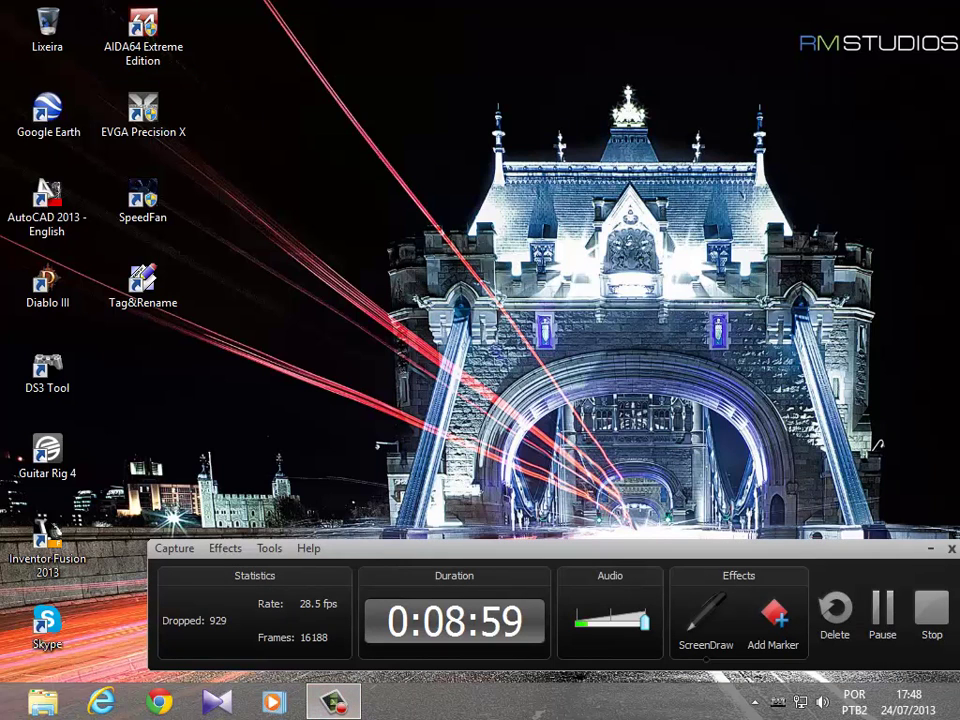
pyautogui.moveTo(628, 574)
pyautogui.mouseDown()
pyautogui.moveTo(579, 555)
pyautogui.moveTo(633, 570)
pyautogui.mouseUp()
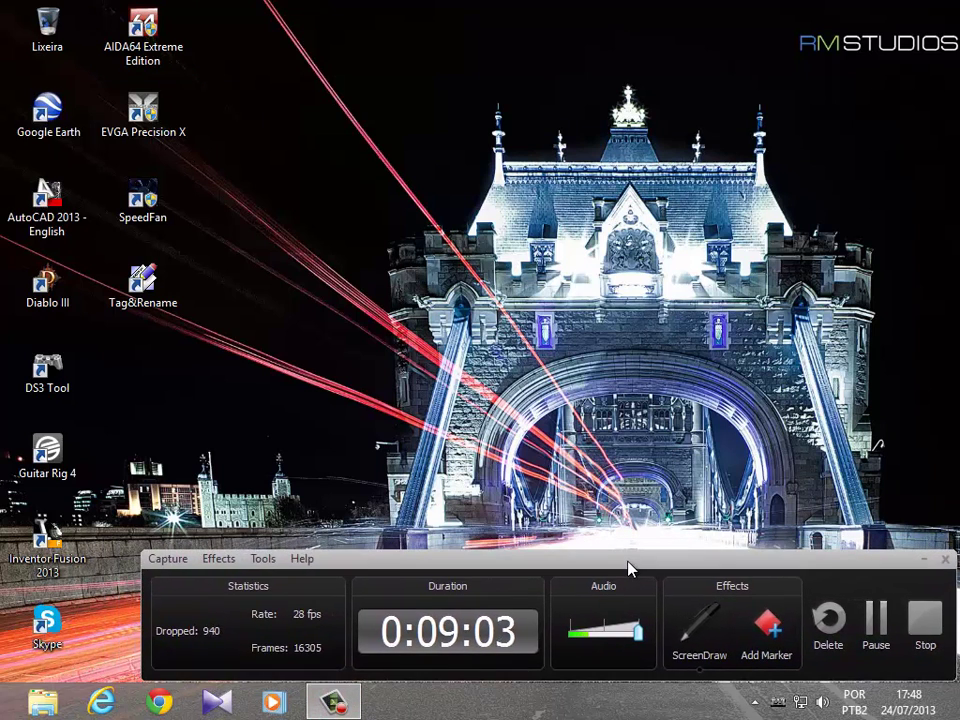